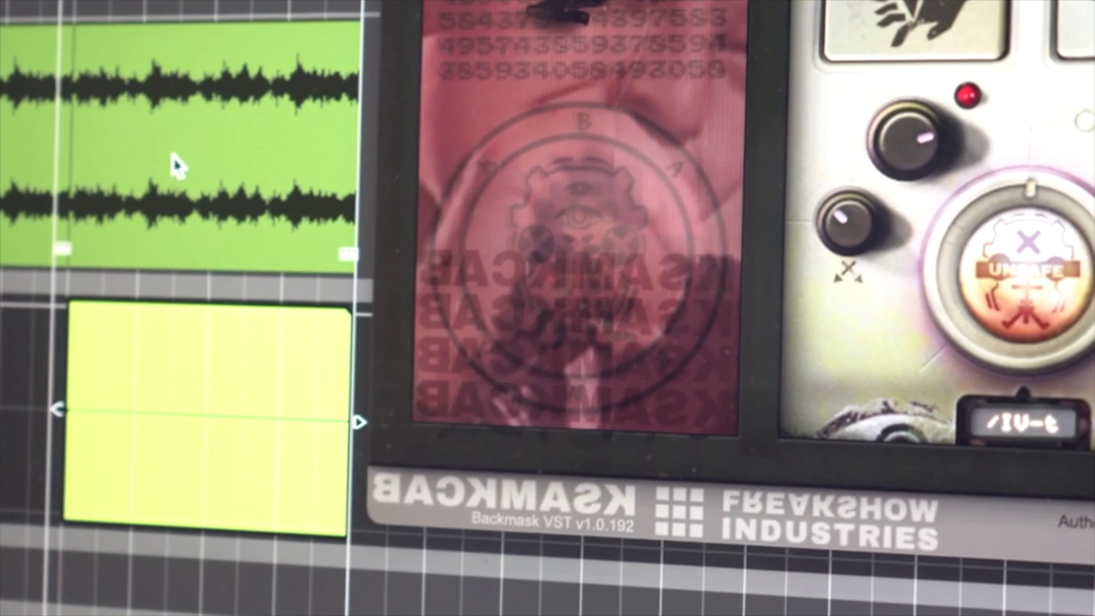
{"action": "left_click", "coordinate": [171, 166]}
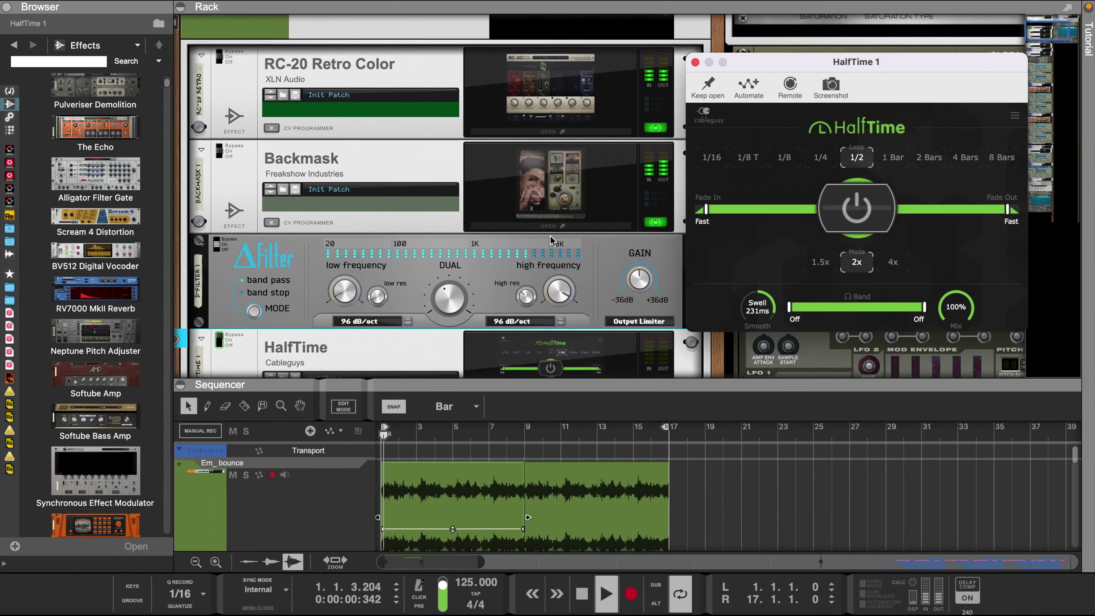
- Filter the Em_ bounce track in the Spectrum EQ with the low pass at about 5.49 kHz and the high pass at about 480 Hz
{"action": "scroll", "coordinate": [551, 241], "scroll_direction": "up", "scroll_amount": 3}
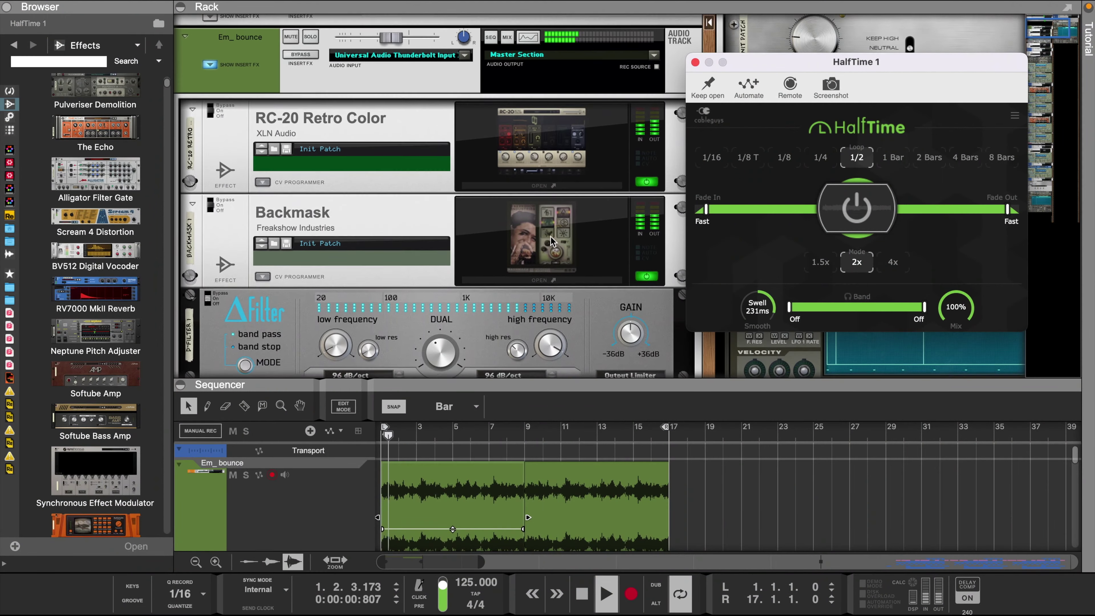
{"action": "scroll", "coordinate": [550, 241], "scroll_direction": "up", "scroll_amount": 4}
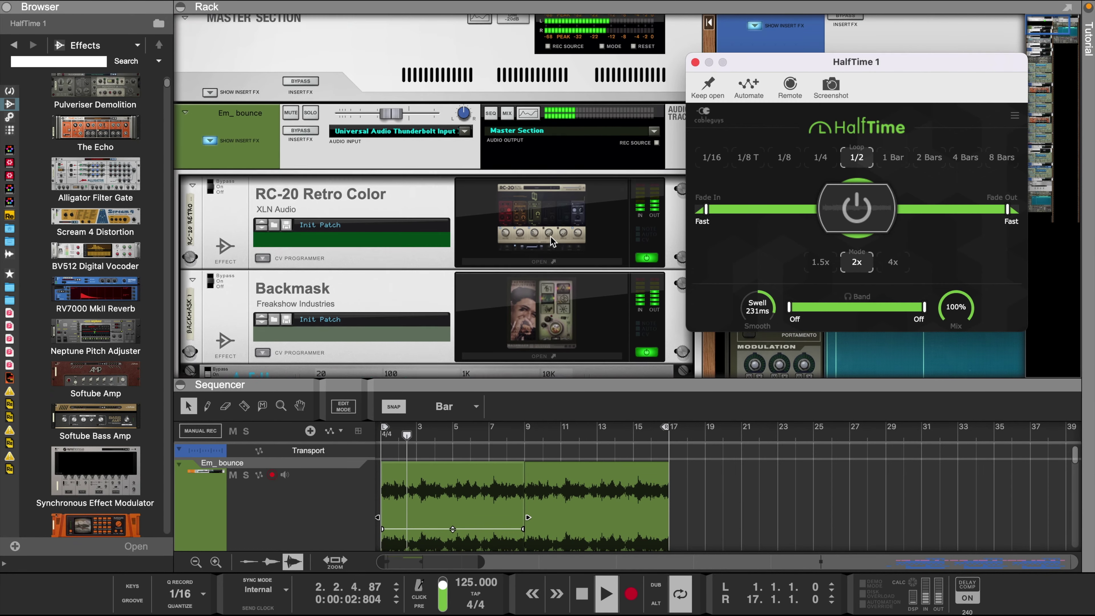
{"action": "left_click", "coordinate": [527, 140]}
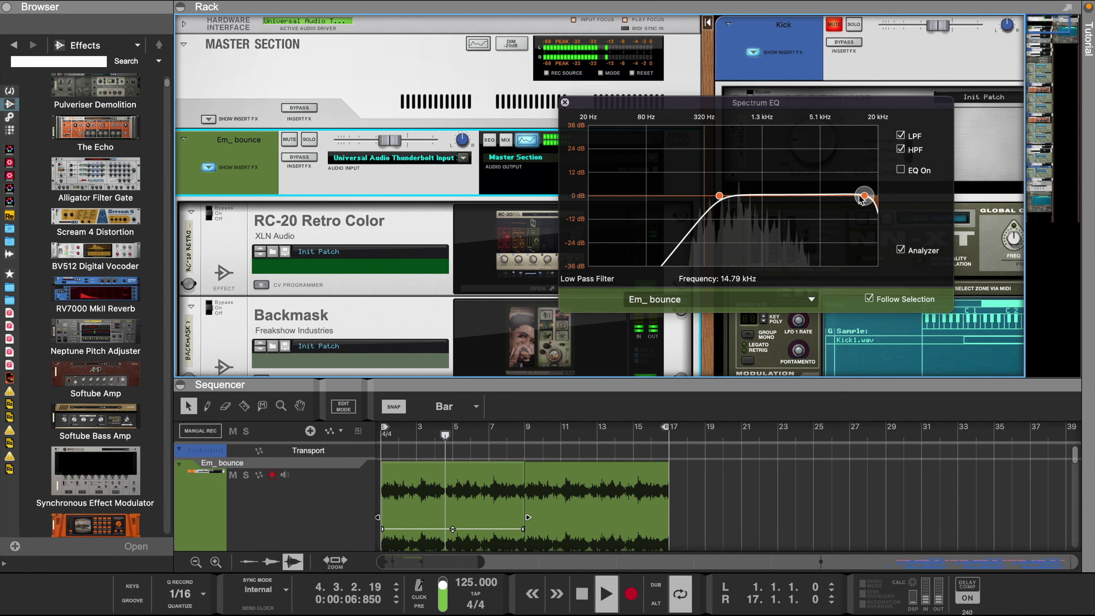
{"action": "left_click_drag", "start_coordinate": [862, 195], "coordinate": [822, 200]}
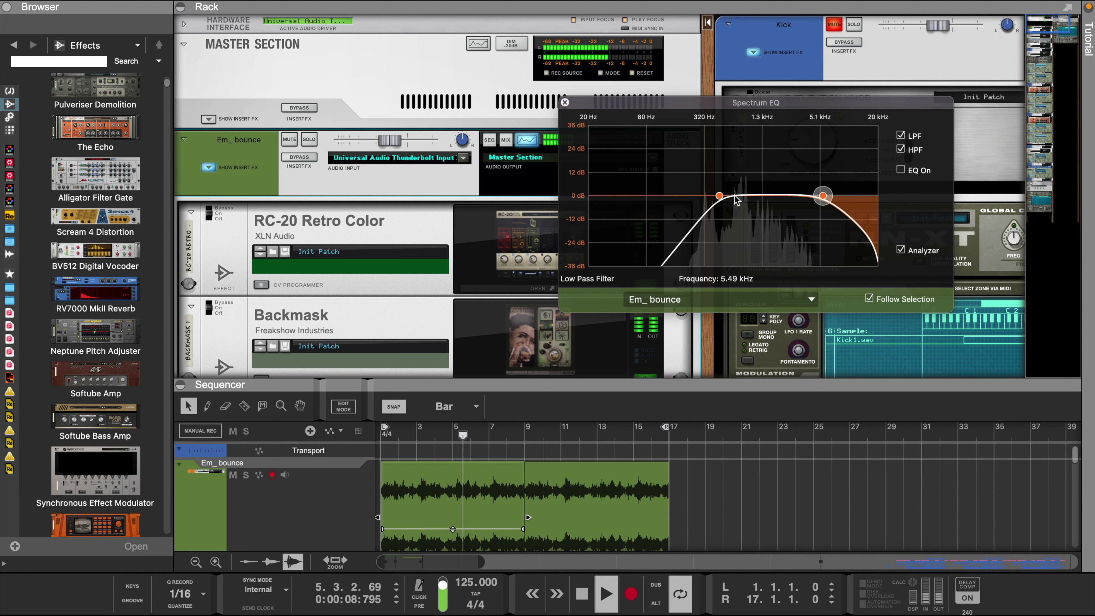
{"action": "left_click", "coordinate": [720, 196]}
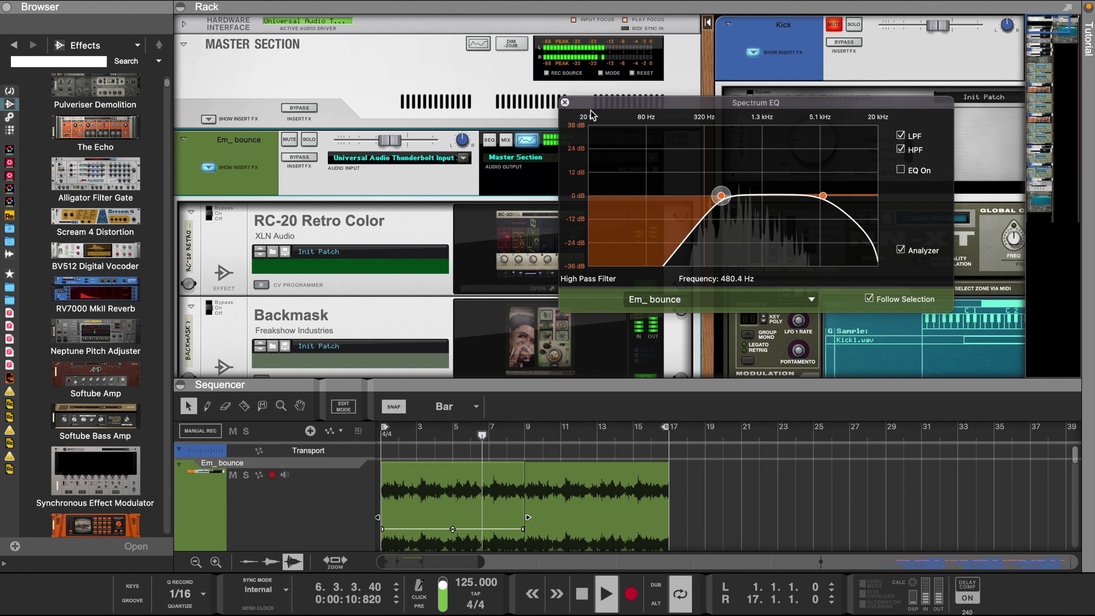
{"action": "left_click", "coordinate": [565, 103]}
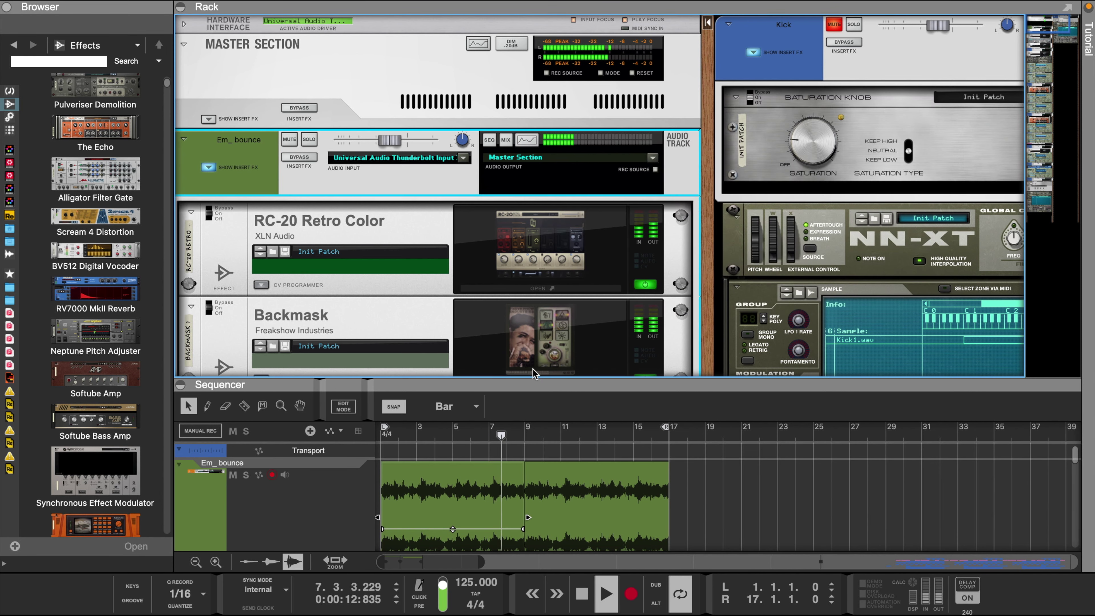
- Enlarge the sequencer area and duplicate the HiHat notes of bars 1 and 2 so the copy starts at bar 3
{"action": "left_click_drag", "start_coordinate": [485, 384], "coordinate": [482, 260]}
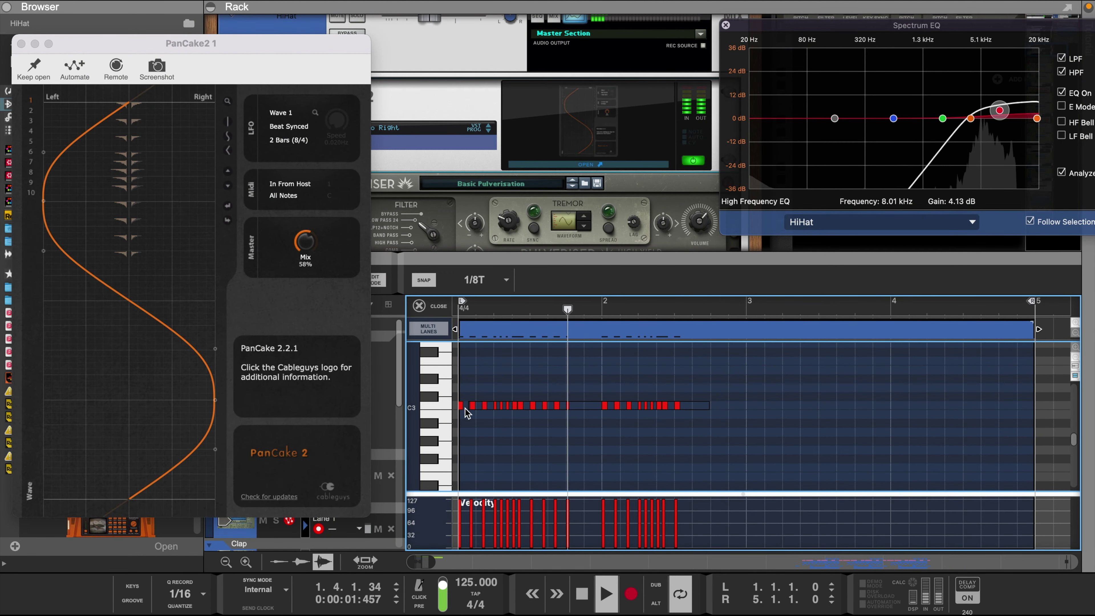
{"action": "key", "text": "super+a"}
{"action": "left_click_drag", "start_coordinate": [460, 393], "coordinate": [690, 442]}
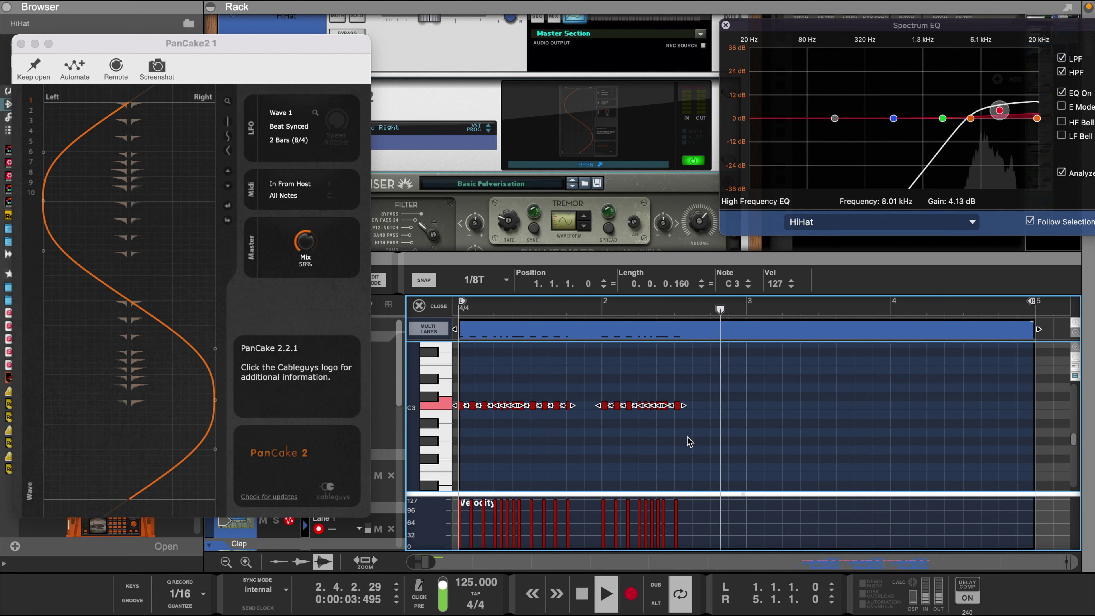
{"action": "left_click_drag", "start_coordinate": [462, 411], "coordinate": [751, 414]}
{"action": "left_click", "coordinate": [719, 435]}
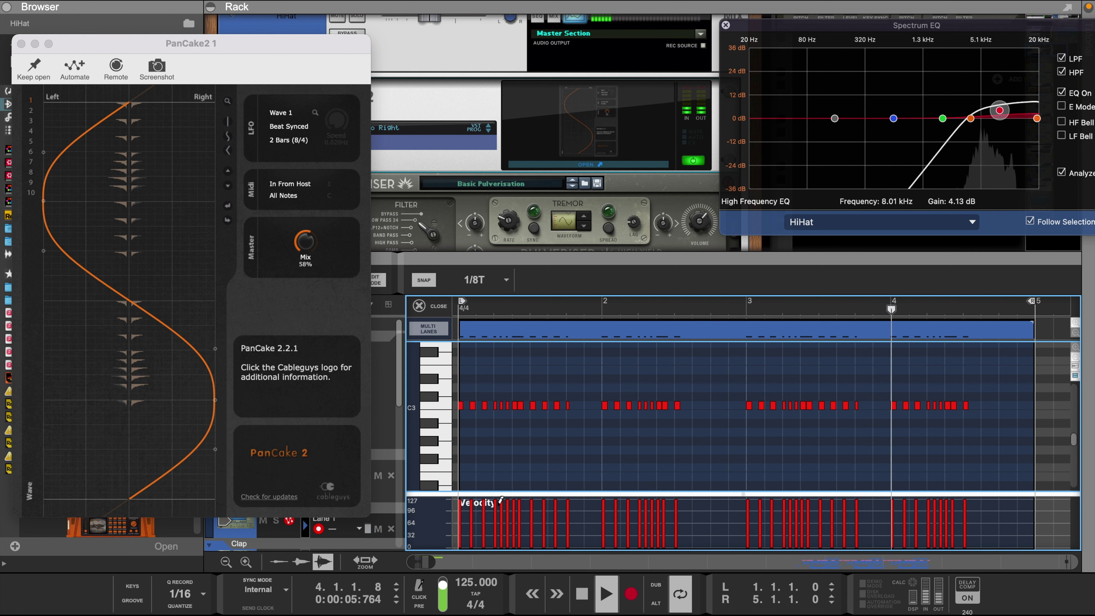
- Shape lower, ramped velocities on the fast HiHat rolls in all four bars, and close the open PanCake2 window
{"action": "left_click_drag", "start_coordinate": [501, 501], "coordinate": [510, 513]}
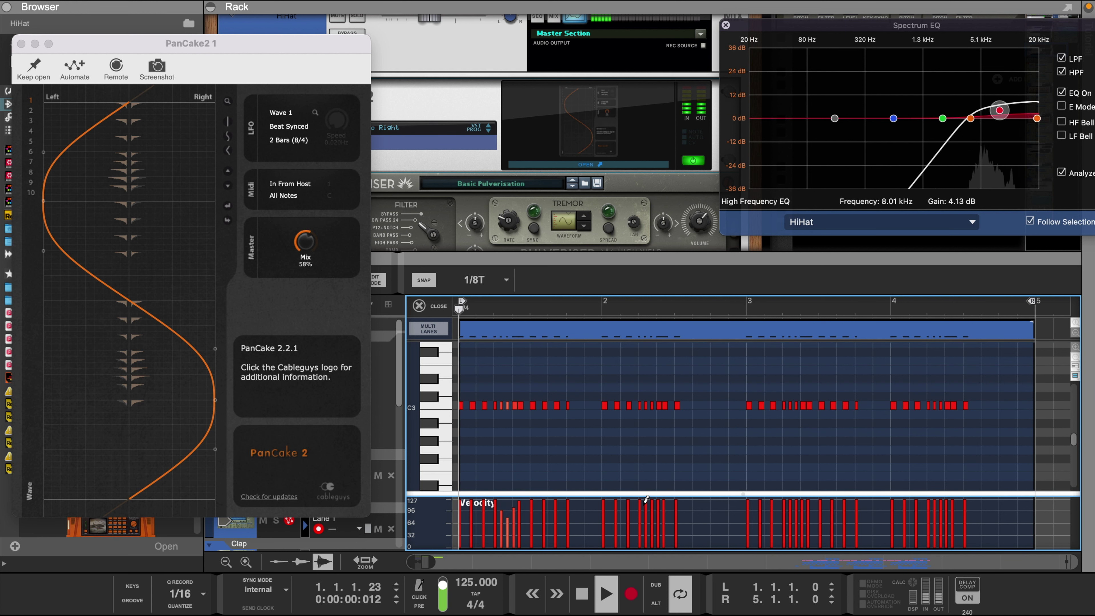
{"action": "left_click_drag", "start_coordinate": [653, 512], "coordinate": [664, 496]}
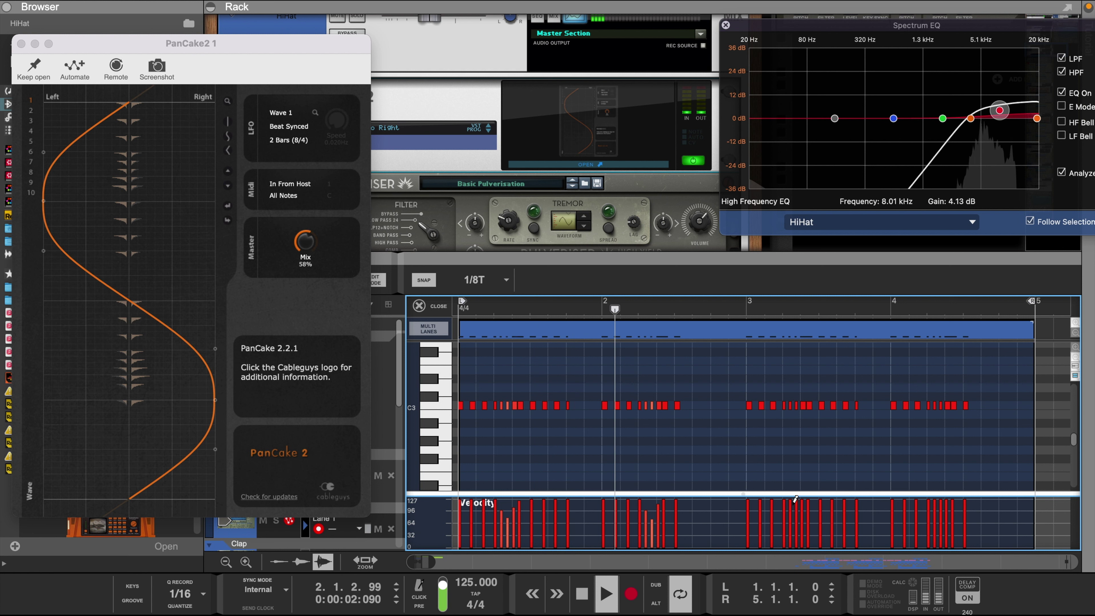
{"action": "left_click_drag", "start_coordinate": [795, 501], "coordinate": [803, 506]}
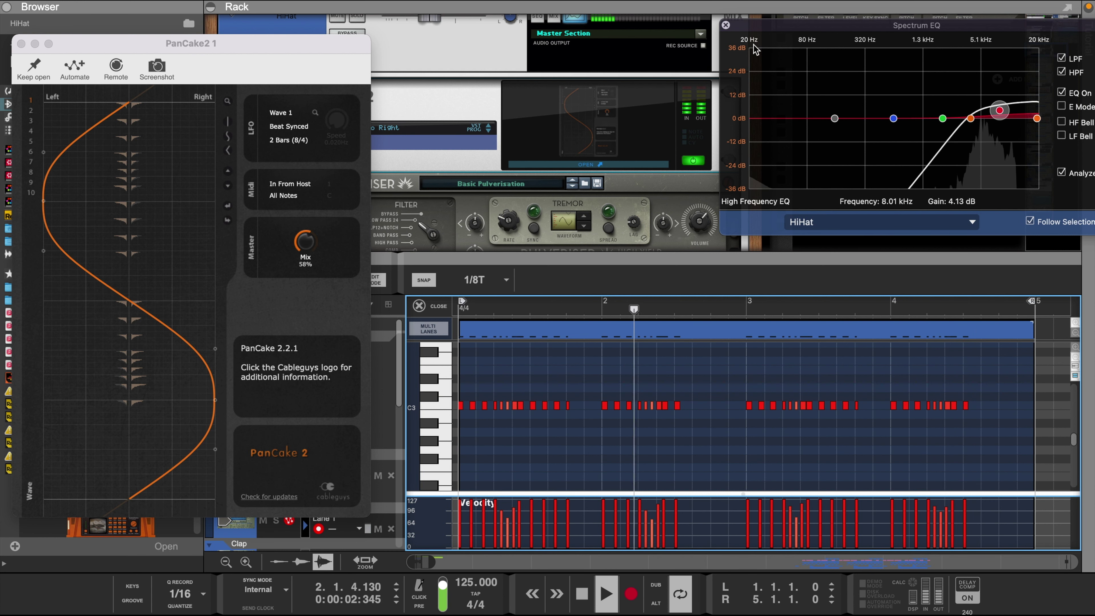
{"action": "left_click", "coordinate": [201, 45]}
{"action": "left_click", "coordinate": [201, 45]}
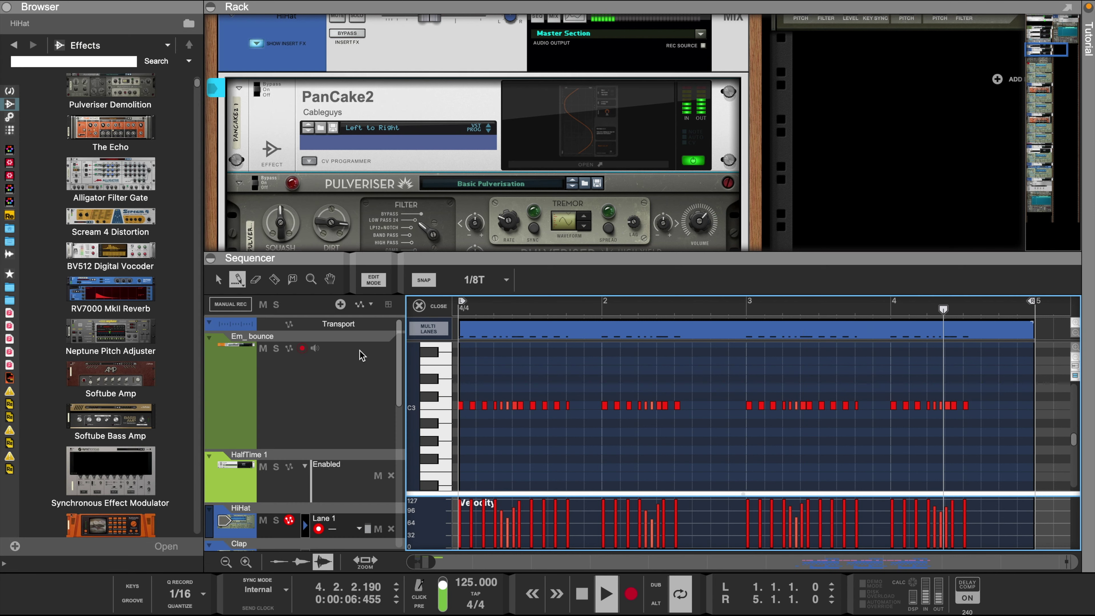
- Select the eight-bar clips on the Snare and Snare copy tracks and open both together in the note editor
{"action": "scroll", "coordinate": [292, 448], "scroll_direction": "down", "scroll_amount": 3}
{"action": "left_click", "coordinate": [292, 449]}
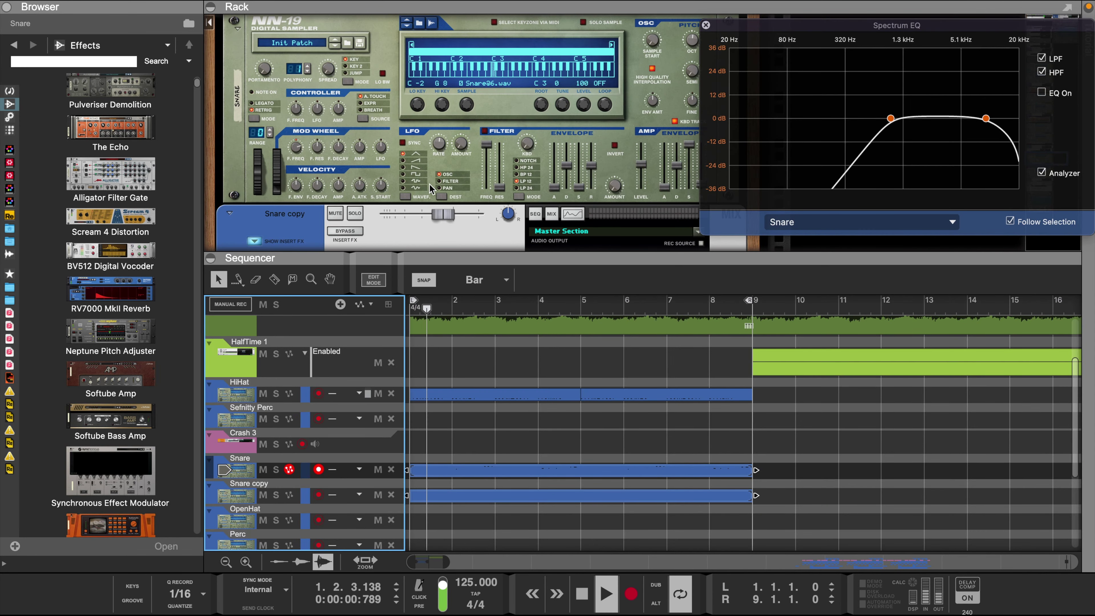
{"action": "scroll", "coordinate": [444, 164], "scroll_direction": "up", "scroll_amount": 2}
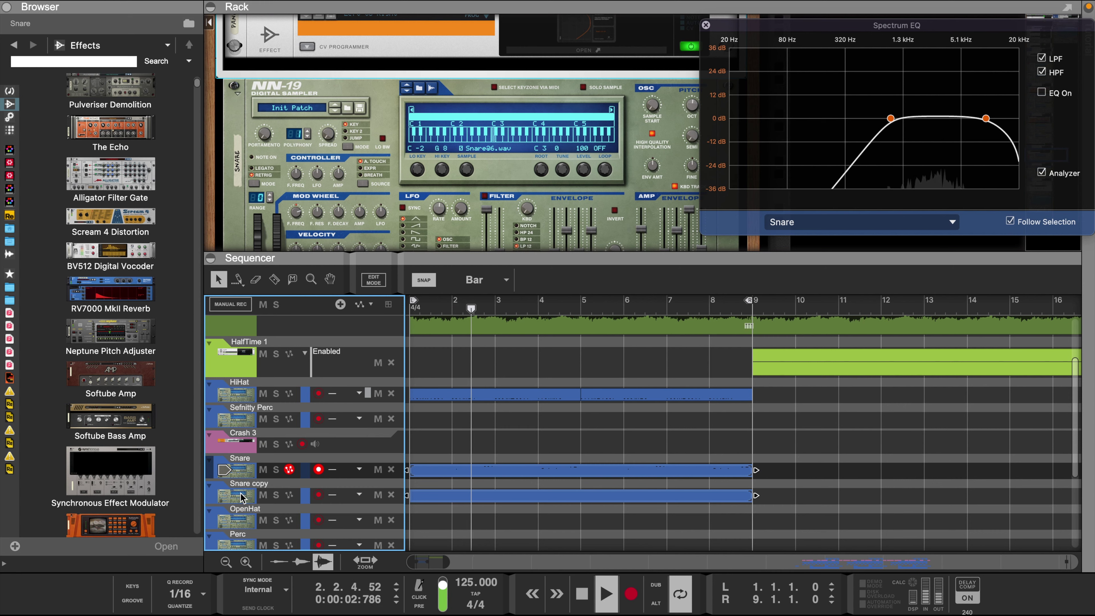
{"action": "left_click", "coordinate": [432, 487]}
{"action": "left_click_drag", "start_coordinate": [469, 488], "coordinate": [472, 501]}
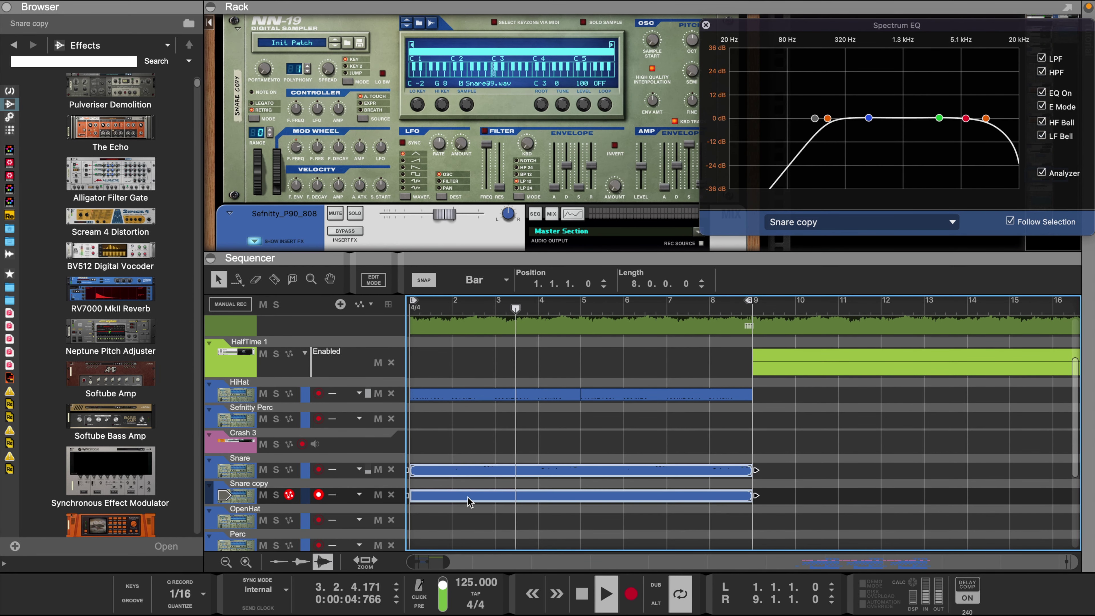
{"action": "right_click", "coordinate": [471, 501]}
{"action": "left_click", "coordinate": [486, 428]}
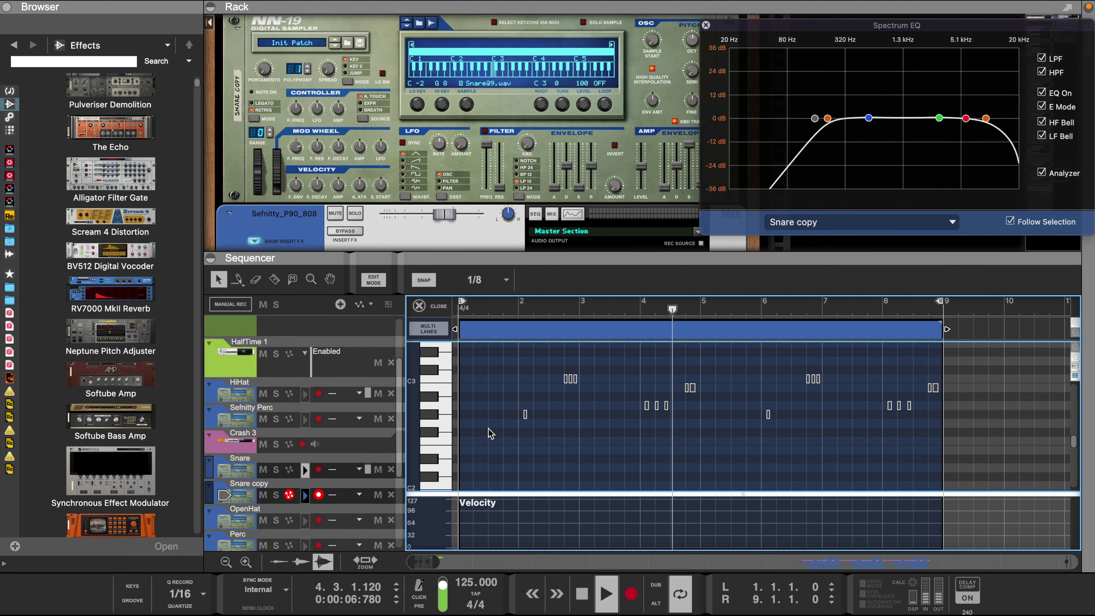
- Audition the A2 and G2 keys on the Snare copy sampler and start playback
{"action": "scroll", "coordinate": [330, 66], "scroll_direction": "up", "scroll_amount": 3}
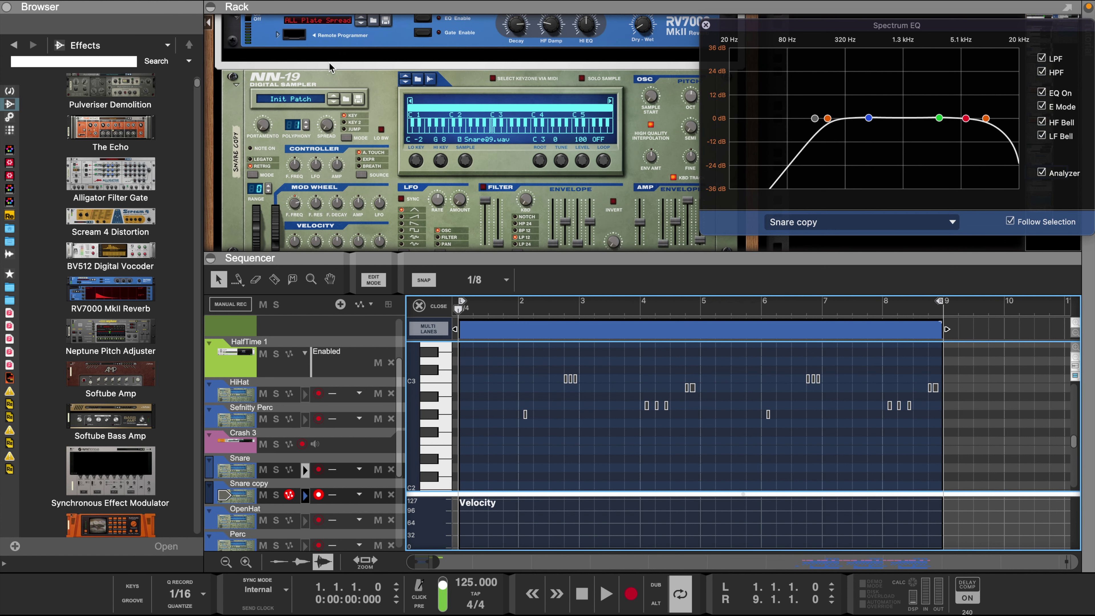
{"action": "left_click", "coordinate": [436, 405]}
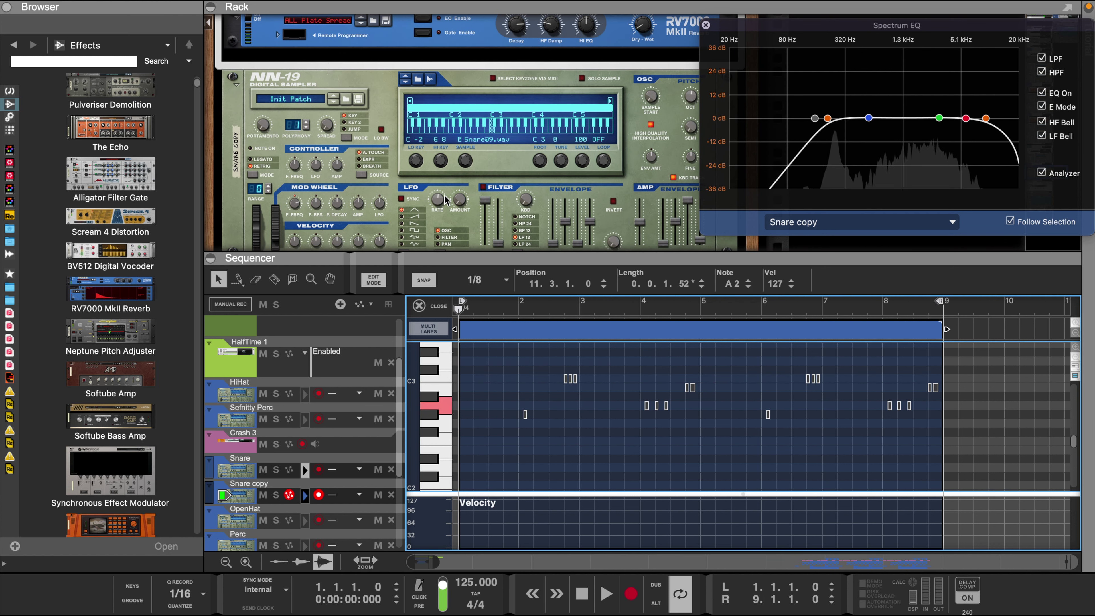
{"action": "left_click", "coordinate": [435, 421]}
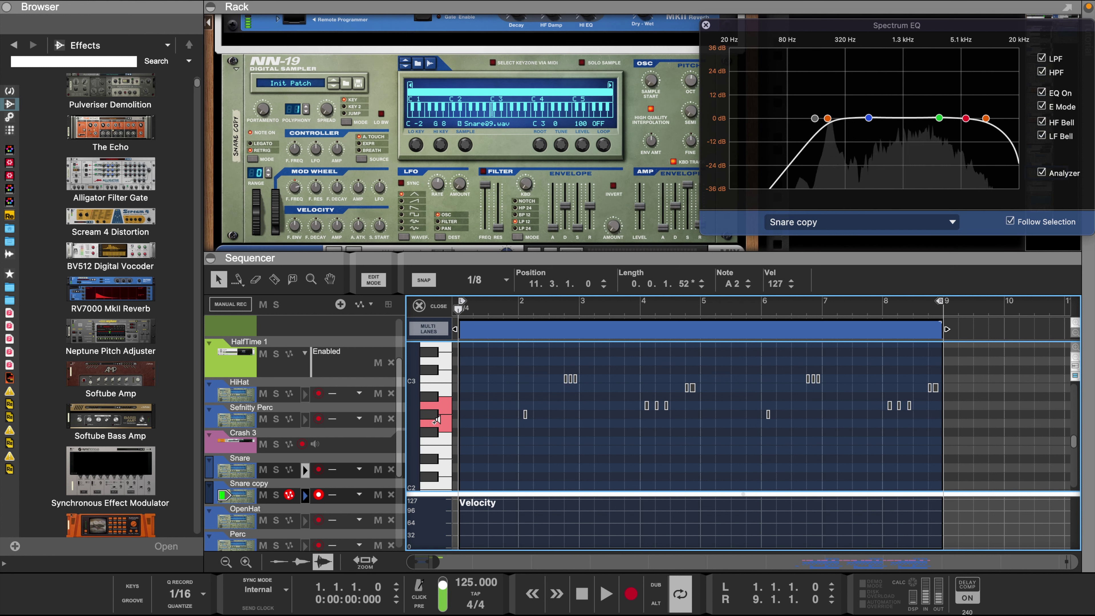
{"action": "left_click", "coordinate": [443, 404]}
{"action": "key", "text": "space"}
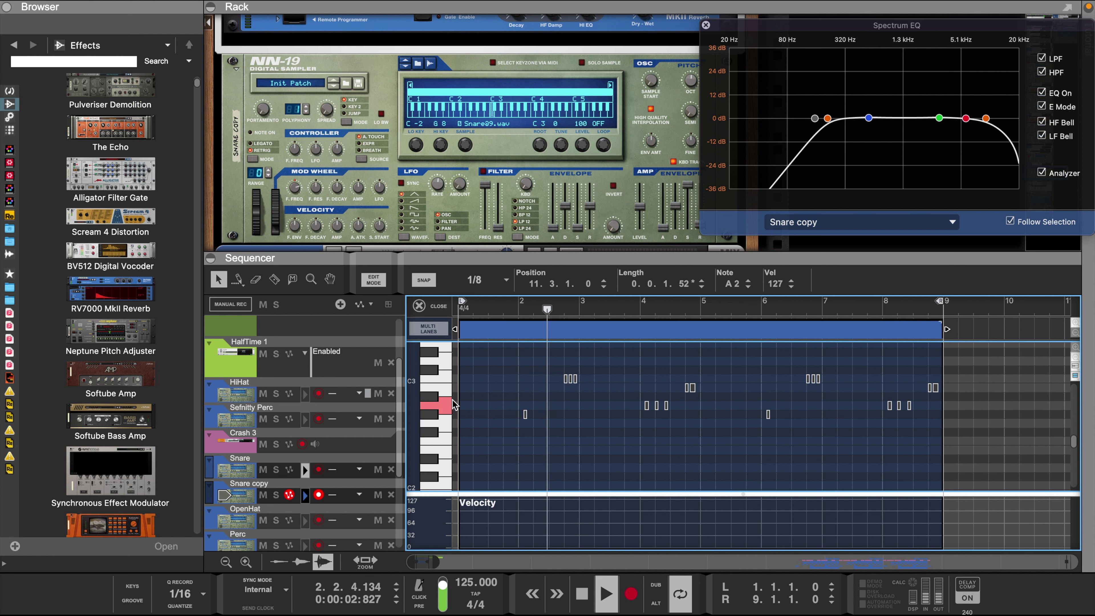
- Draw Snare copy notes on A2 at beat 3 of bars 1 to 4 plus a G2 note at 4.4.1, raising their velocities
{"action": "scroll", "coordinate": [538, 367], "scroll_direction": "down", "scroll_amount": 1}
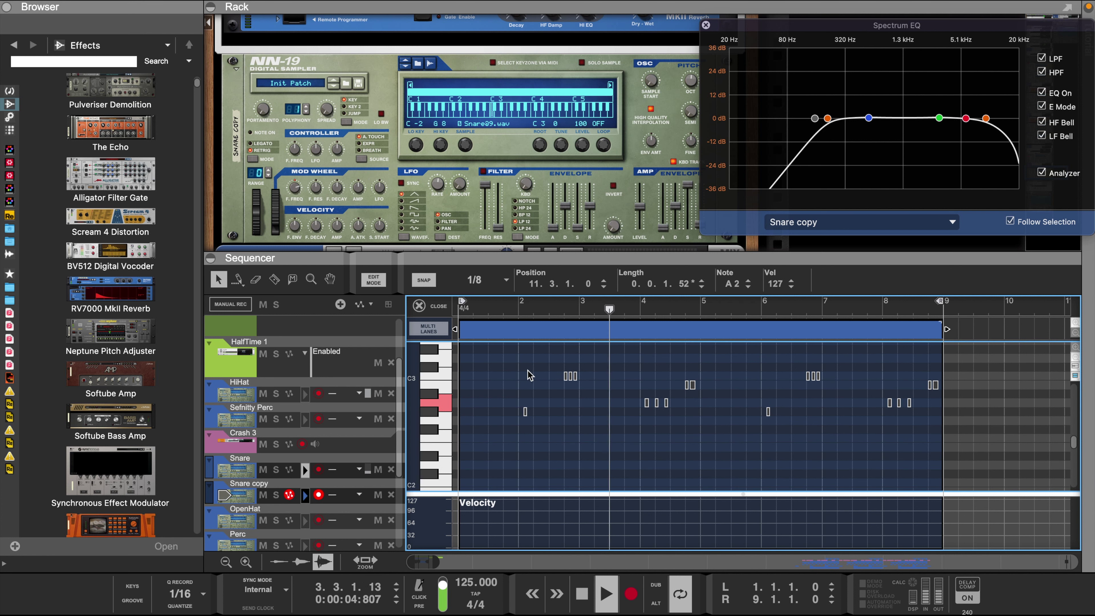
{"action": "scroll", "coordinate": [530, 376], "scroll_direction": "up", "scroll_amount": 3}
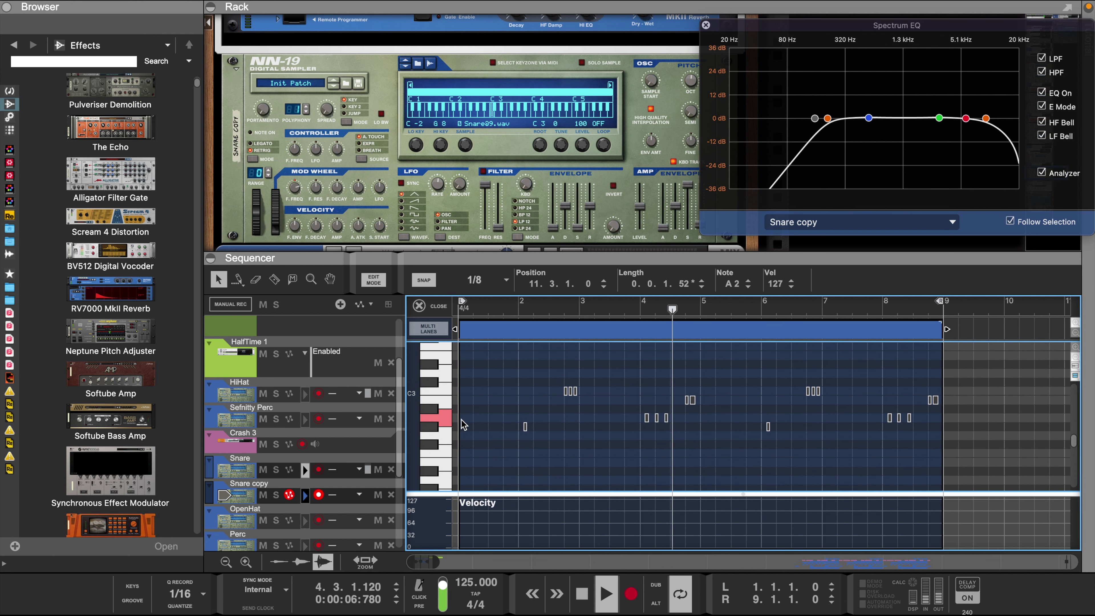
{"action": "key", "text": "w"}
{"action": "left_click", "coordinate": [489, 418]}
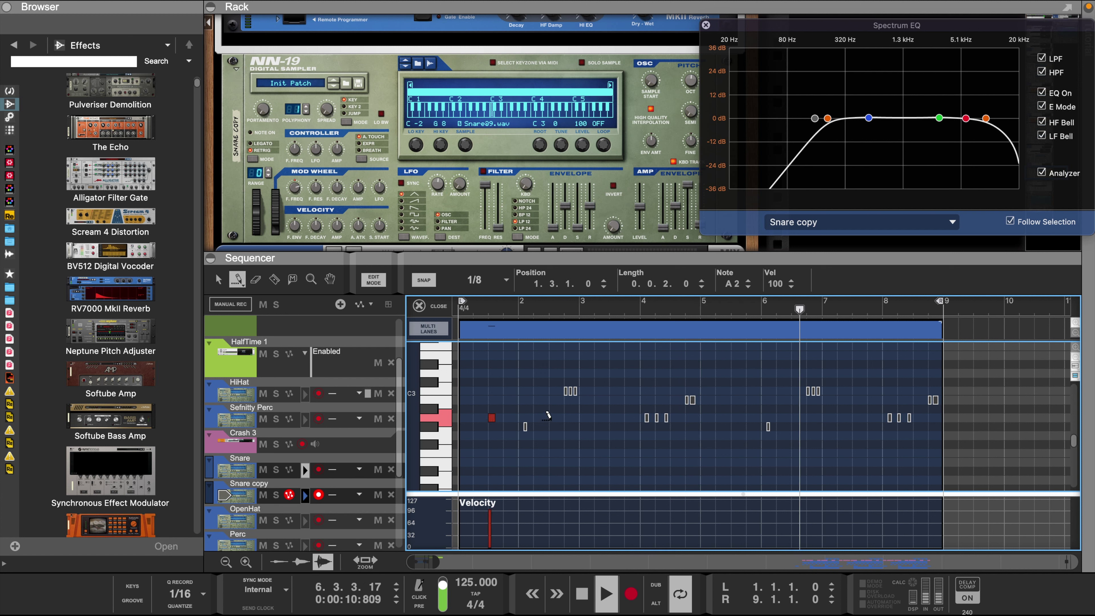
{"action": "left_click", "coordinate": [671, 418]}
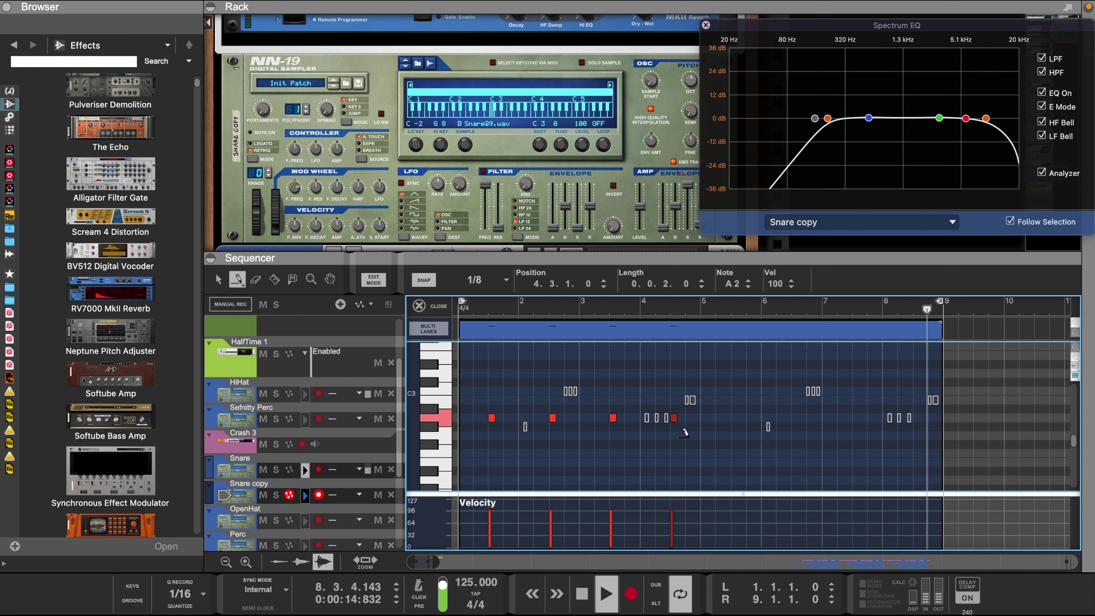
{"action": "left_click", "coordinate": [687, 435]}
{"action": "left_click_drag", "start_coordinate": [728, 517], "coordinate": [774, 451]}
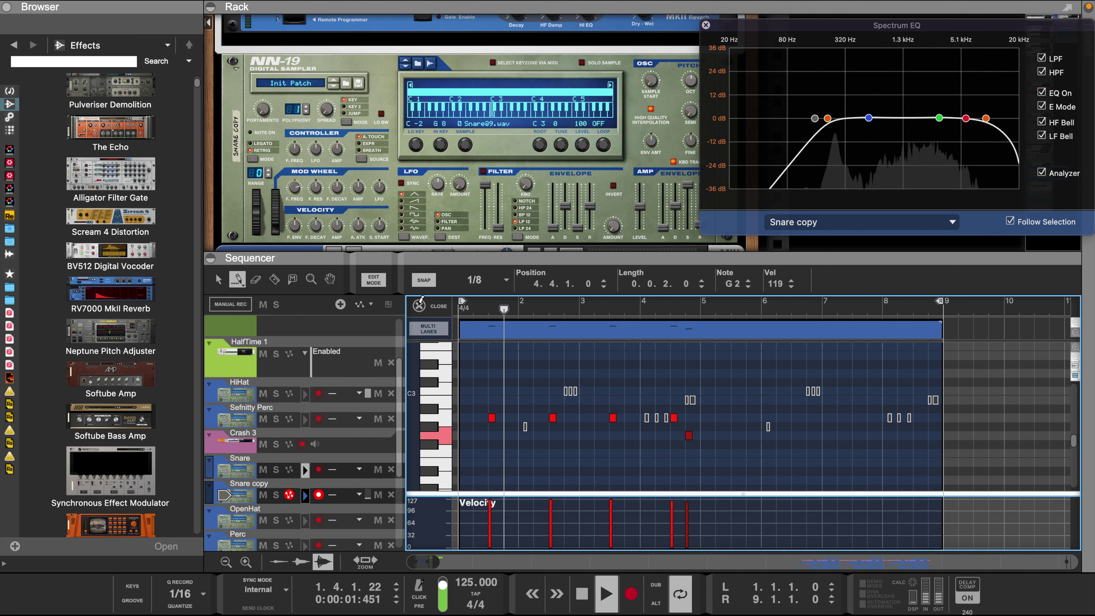
- Copy the five Snare copy notes from bars 1 to 4 into bars 5 to 8, with the first copy at 5.3.1
{"action": "key", "text": "q"}
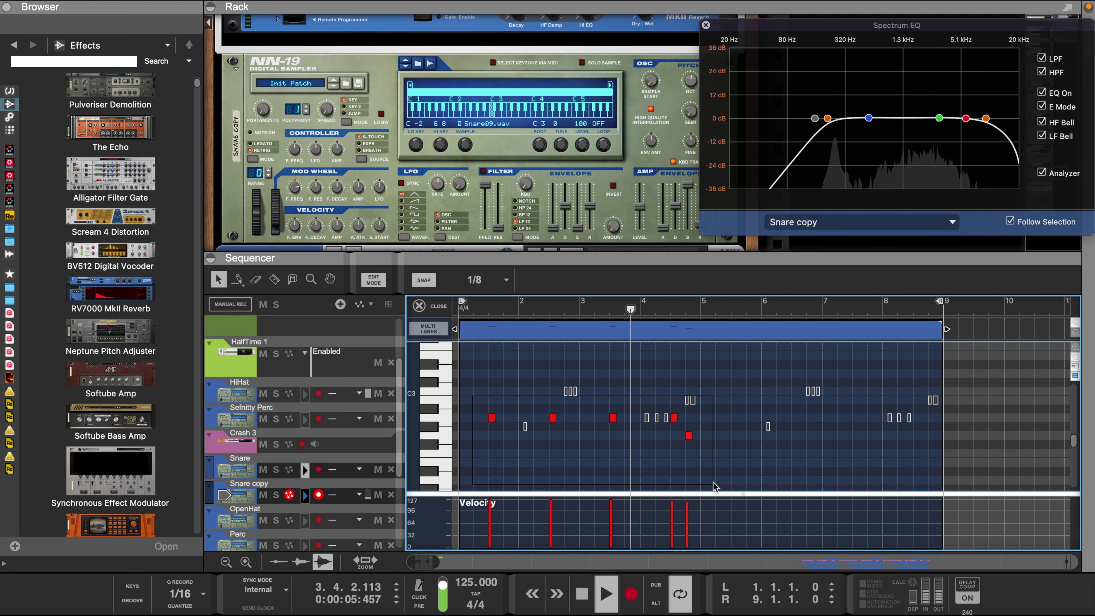
{"action": "left_click", "coordinate": [450, 417], "text": "shift"}
{"action": "left_click_drag", "start_coordinate": [491, 422], "coordinate": [705, 420]}
{"action": "left_click", "coordinate": [730, 452]}
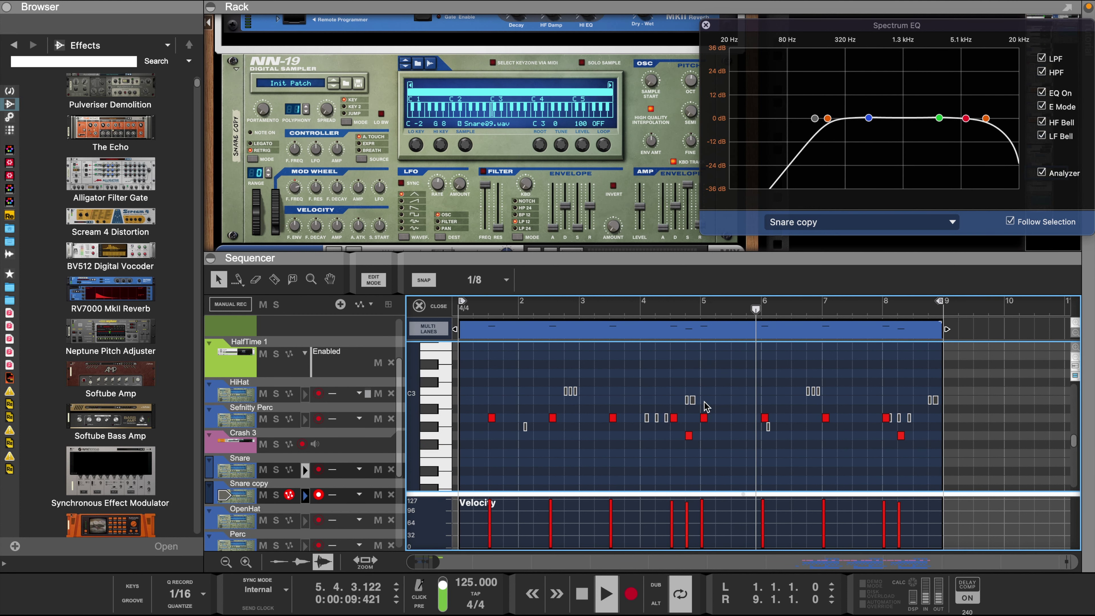
{"action": "key", "text": "ctrl+z"}
{"action": "left_click_drag", "start_coordinate": [706, 425], "coordinate": [741, 427]}
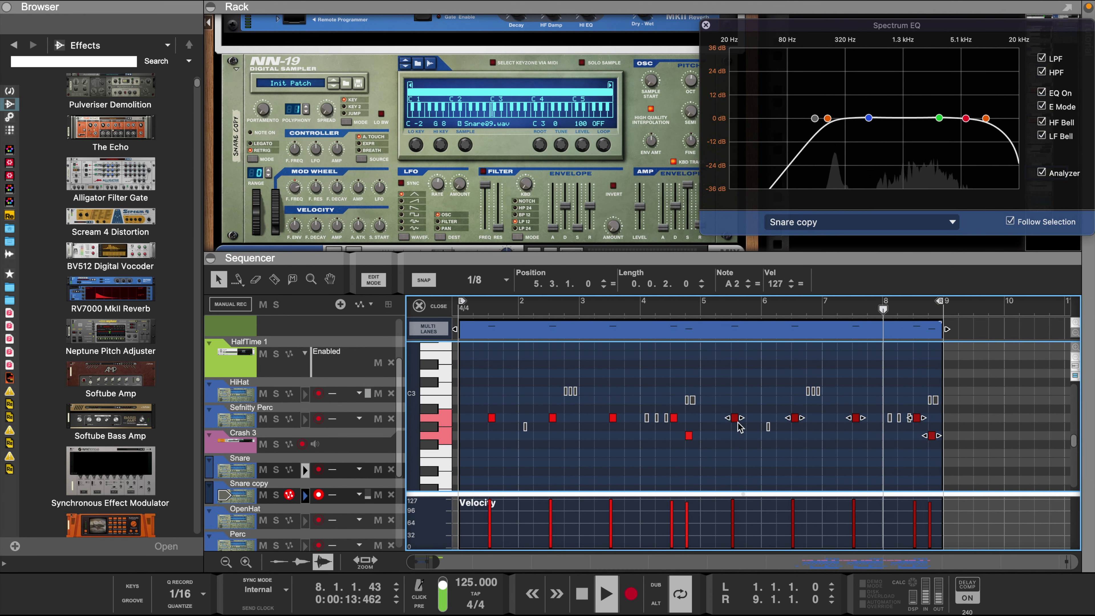
{"action": "left_click", "coordinate": [710, 457]}
- Switch to the Snare notes and lower the velocities of some later hits in the rolls before bars 3, 5, 7 and 9
{"action": "left_click", "coordinate": [526, 427]}
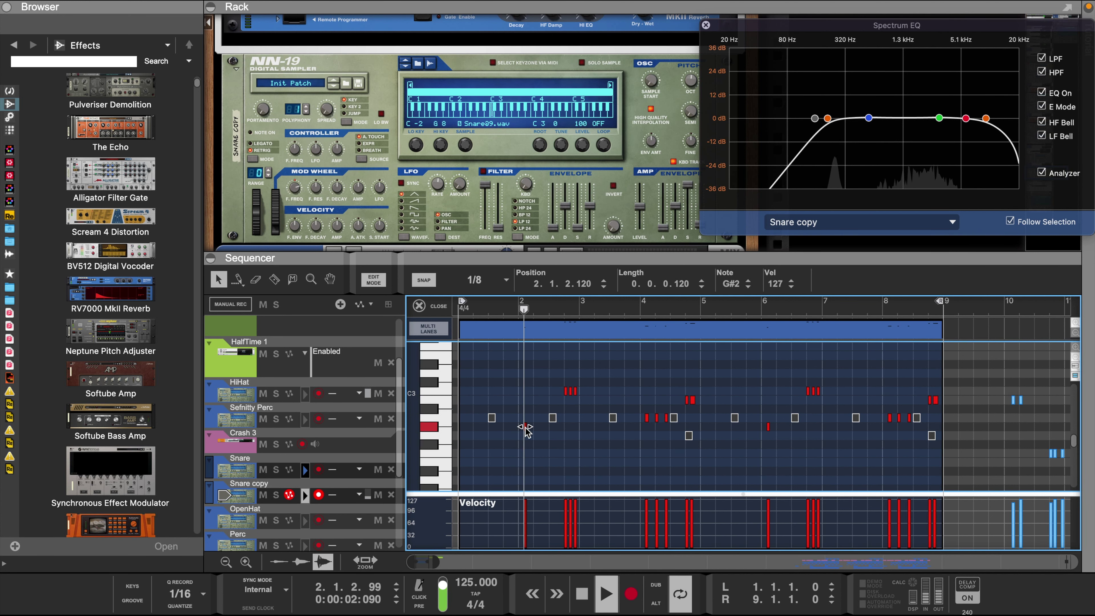
{"action": "key", "text": "e"}
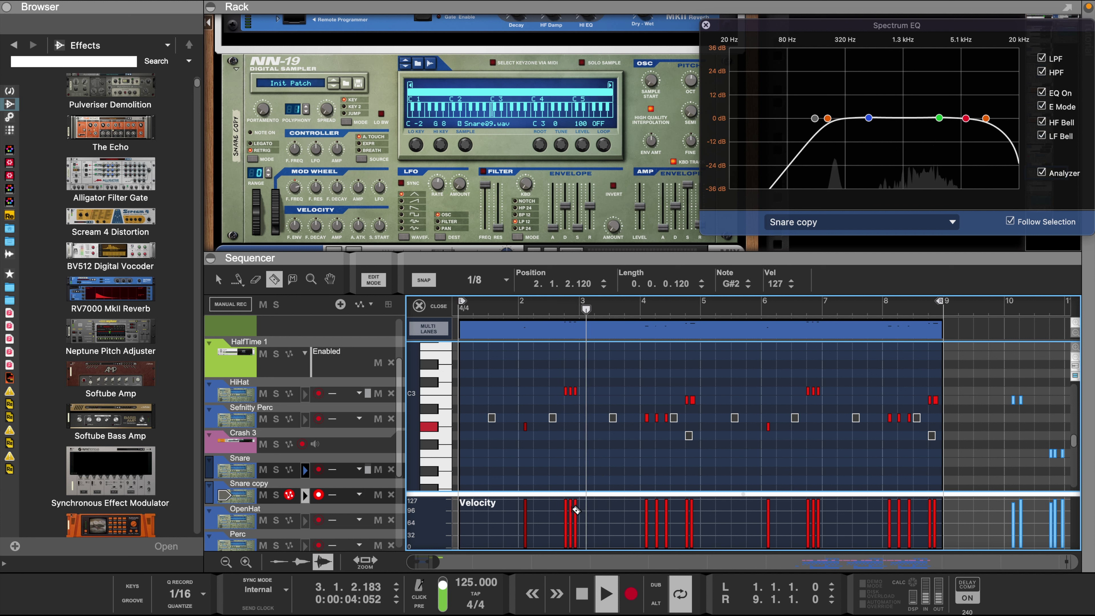
{"action": "key", "text": "w"}
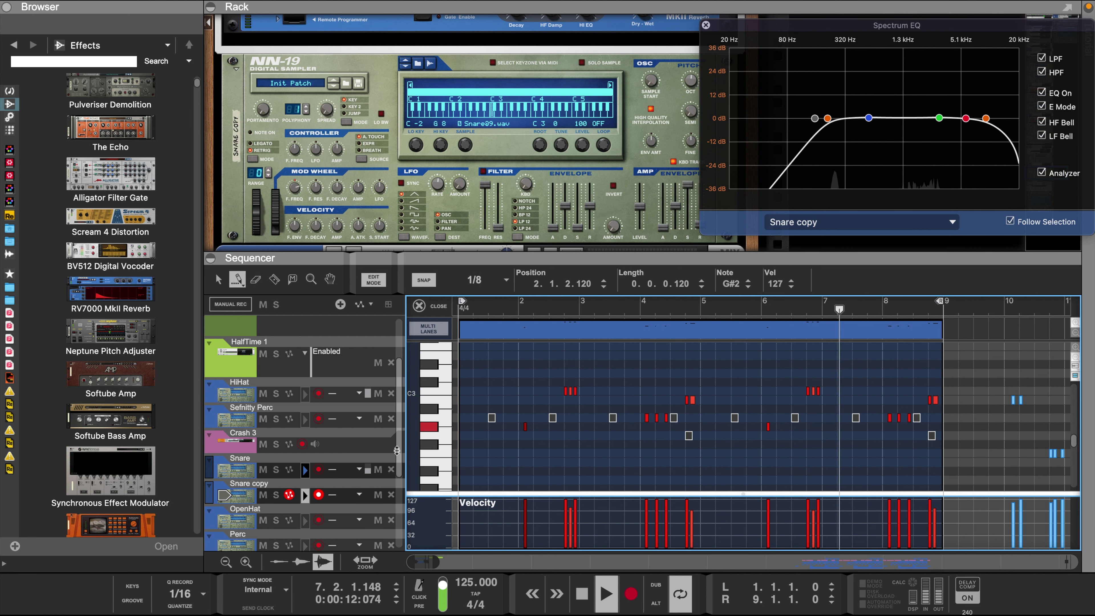
- Select the Snare track and set its NN-19 sampler's Amp Vel Amount to 35
{"action": "left_click", "coordinate": [242, 460]}
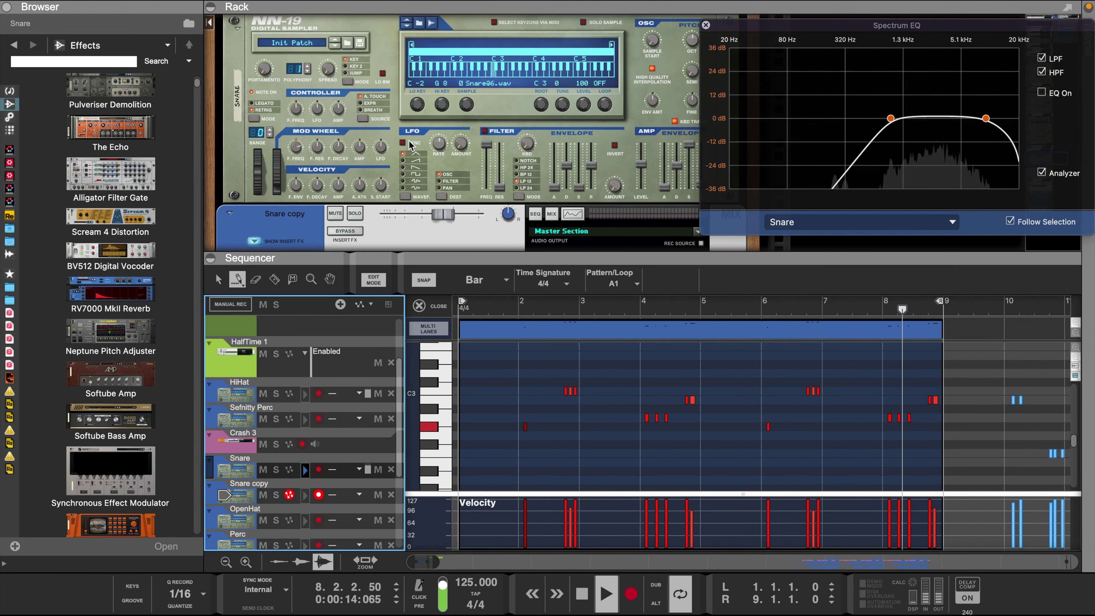
{"action": "left_click", "coordinate": [338, 184]}
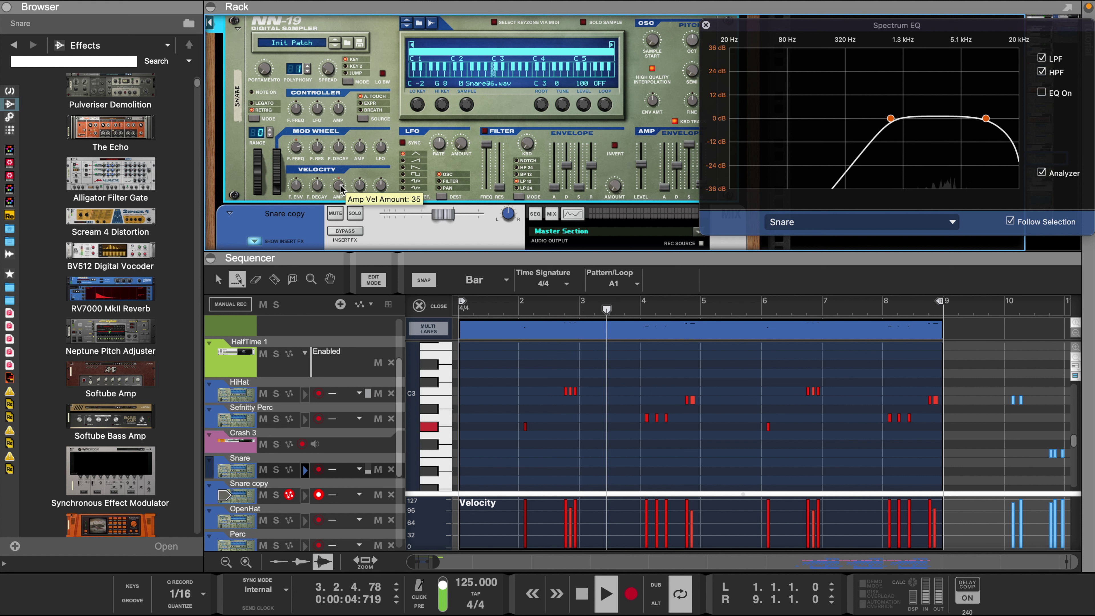
- Close the Spectrum EQ and open the PanCake2 effect loaded on the Snare track
{"action": "scroll", "coordinate": [340, 187], "scroll_direction": "up", "scroll_amount": 2}
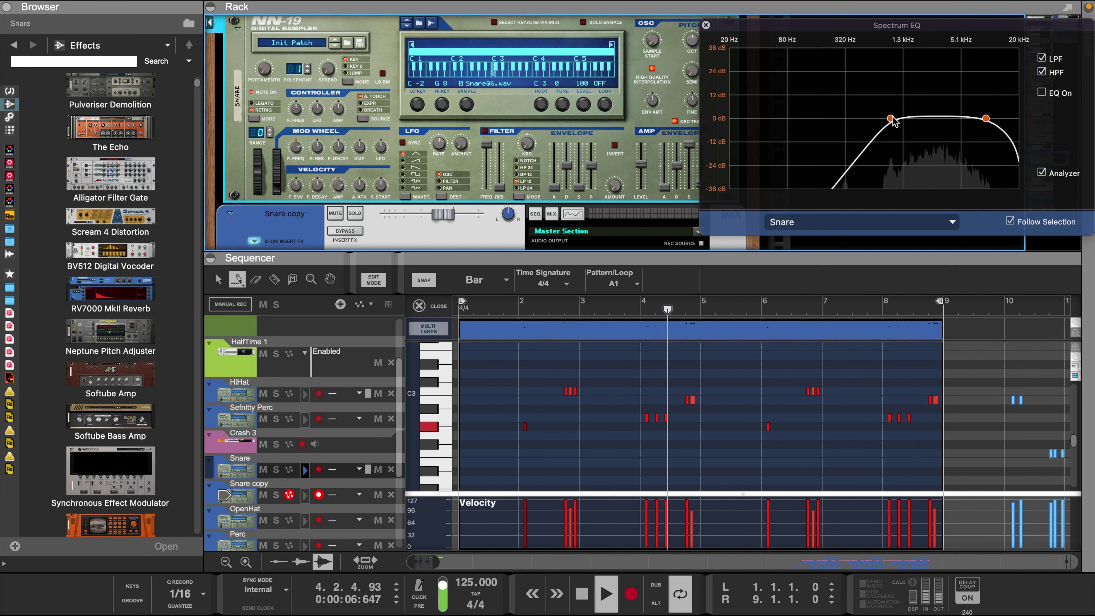
{"action": "mouse_move", "coordinate": [892, 120]}
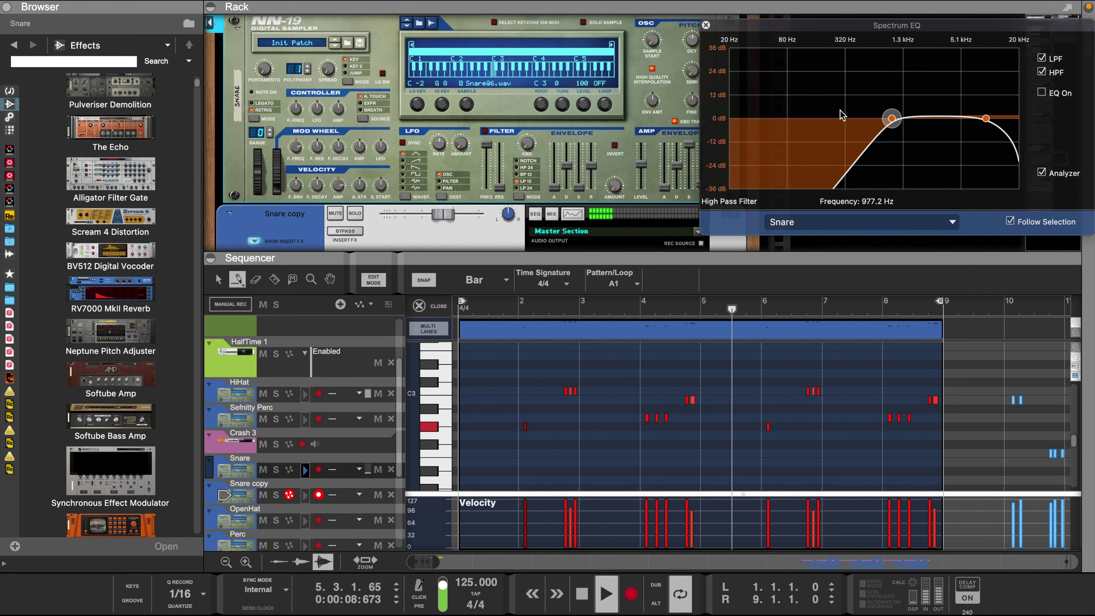
{"action": "left_click", "coordinate": [705, 25]}
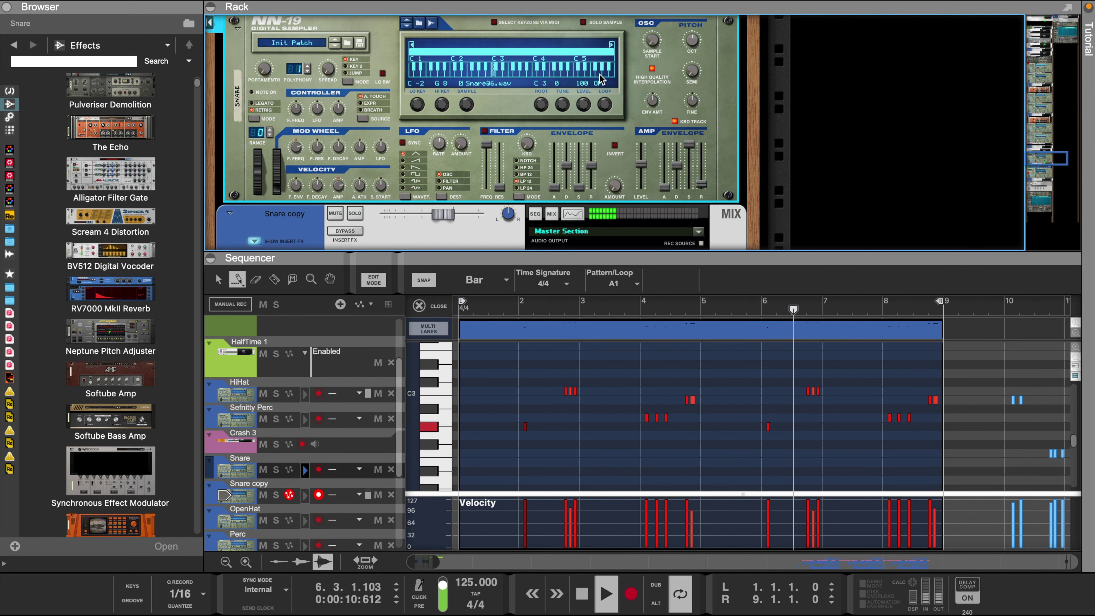
{"action": "scroll", "coordinate": [567, 105], "scroll_direction": "up", "scroll_amount": 3}
{"action": "scroll", "coordinate": [567, 104], "scroll_direction": "up", "scroll_amount": 4}
{"action": "left_click", "coordinate": [582, 140]}
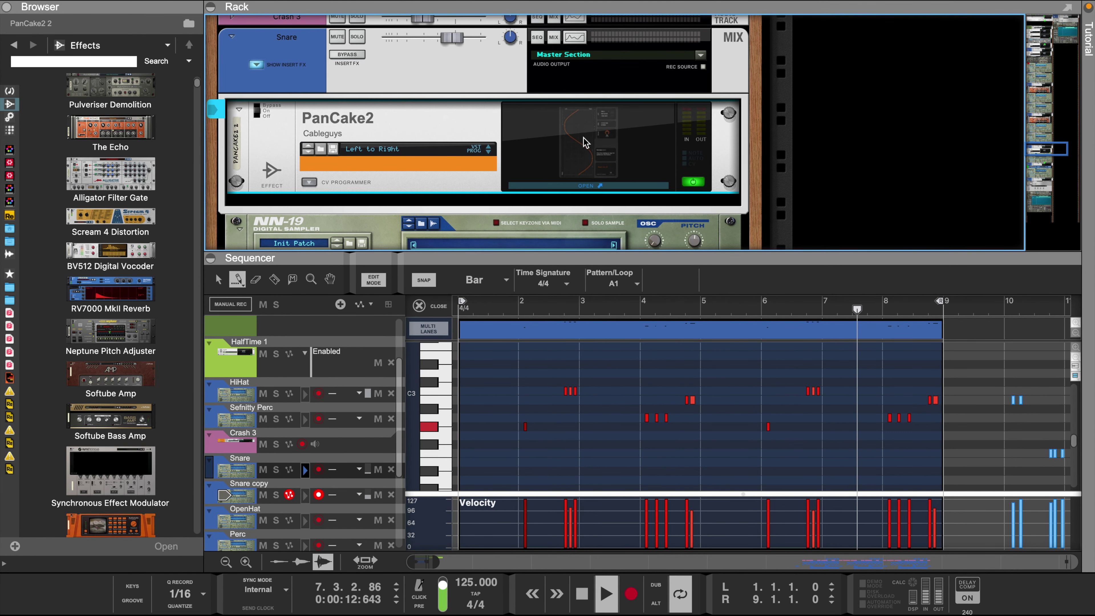
{"action": "left_click", "coordinate": [589, 185]}
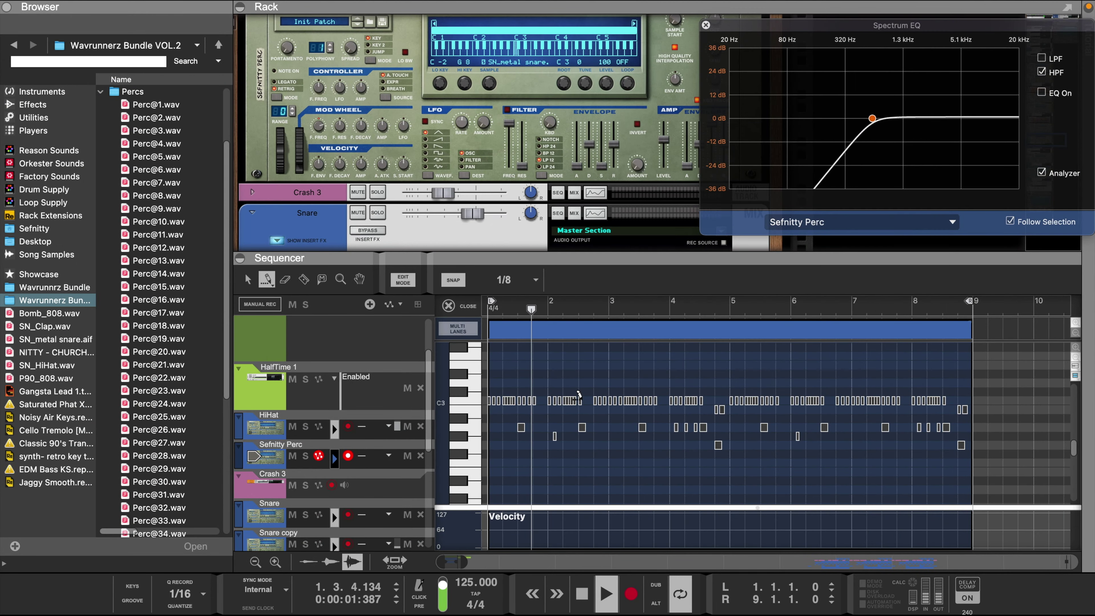
- Draw Sefnitty Perc notes on C3 at beat 3 of bar 2 and A2 at 4.3.1, removing the trial A2 note at 3.3.1
{"action": "left_click", "coordinate": [581, 401]}
{"action": "left_click", "coordinate": [642, 427]}
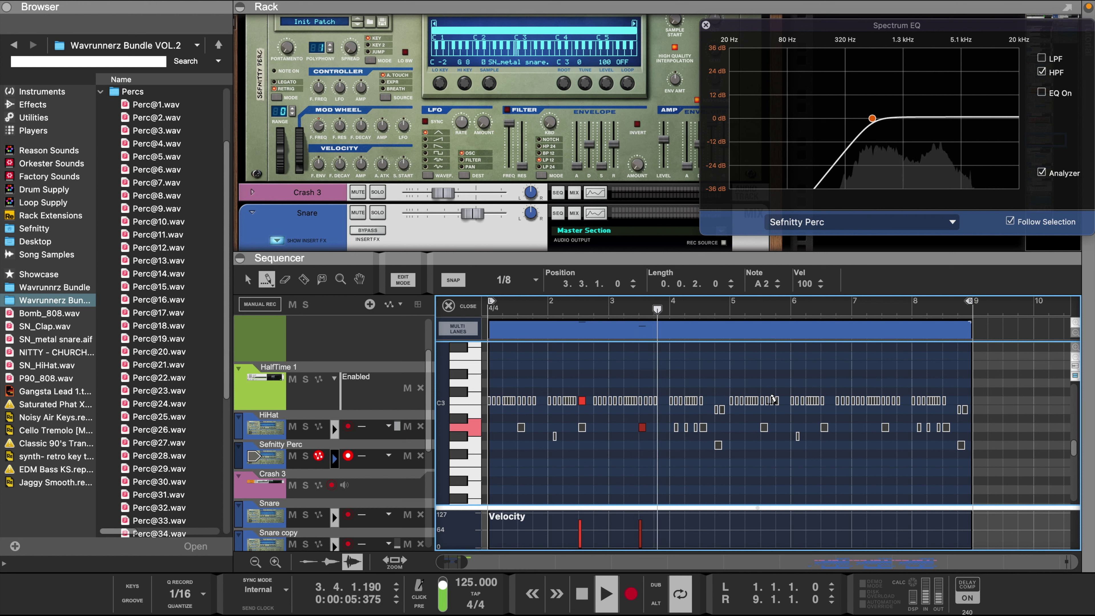
{"action": "key", "text": "Delete"}
{"action": "left_click", "coordinate": [700, 427]}
{"action": "key", "text": "space"}
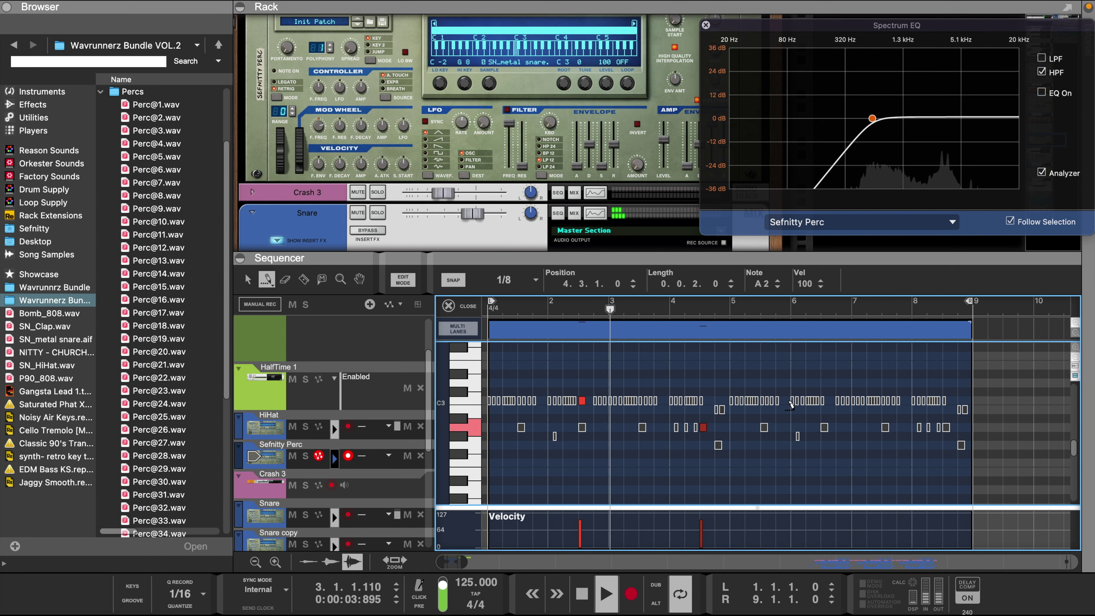
- Copy the two Sefnitty Perc notes to beat 3 of bars 6 and 8, and raise the velocities of all four
{"action": "key", "text": "q"}
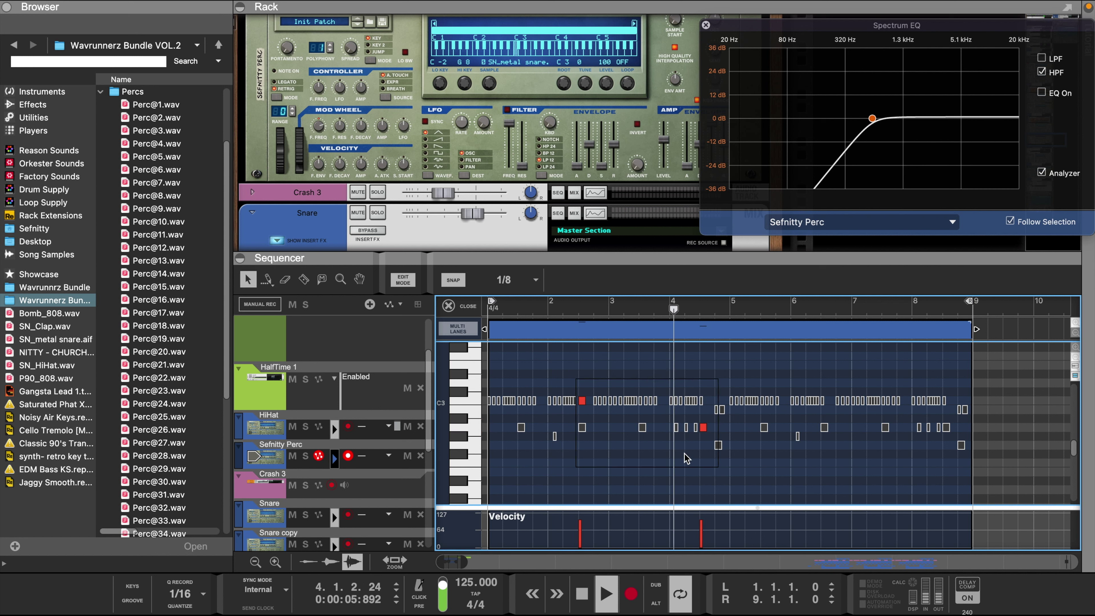
{"action": "left_click_drag", "start_coordinate": [579, 400], "coordinate": [824, 406]}
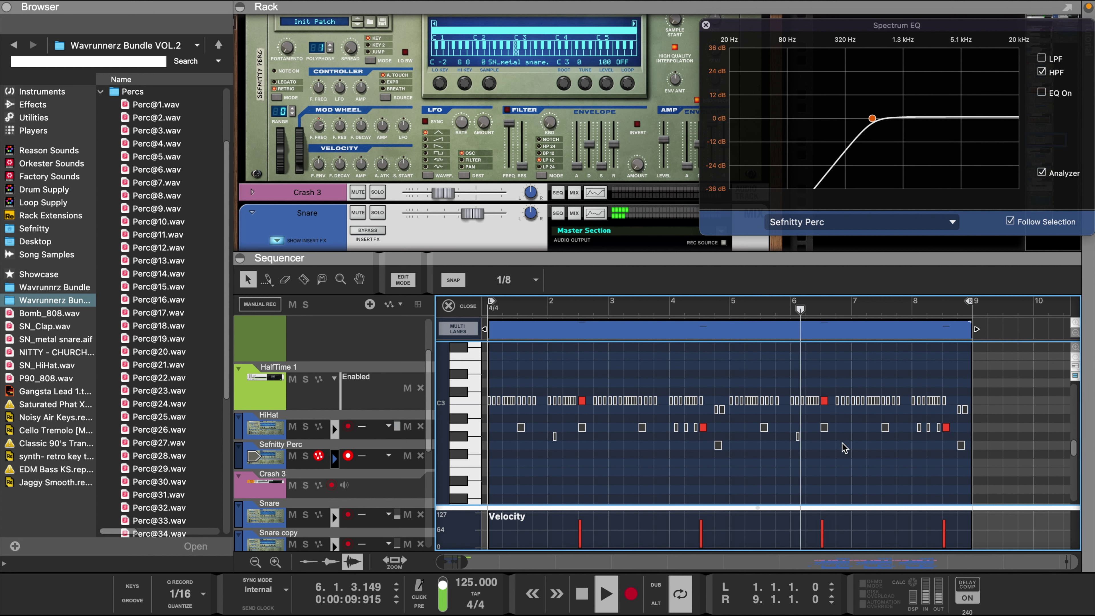
{"action": "key", "text": "w"}
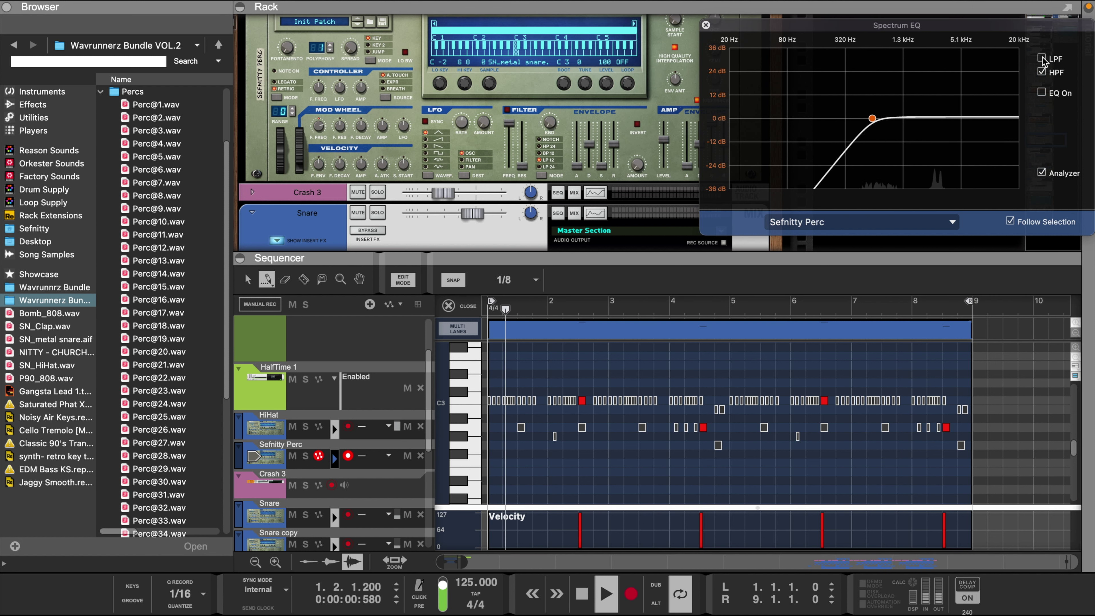
- Enable a low-pass filter at about 8.89 kHz on the Sefnitty Perc channel and close its Spectrum EQ
{"action": "mouse_move", "coordinate": [984, 117]}
{"action": "left_mouse_down"}
{"action": "mouse_move", "coordinate": [964, 128]}
{"action": "mouse_move", "coordinate": [984, 122]}
{"action": "left_mouse_up"}
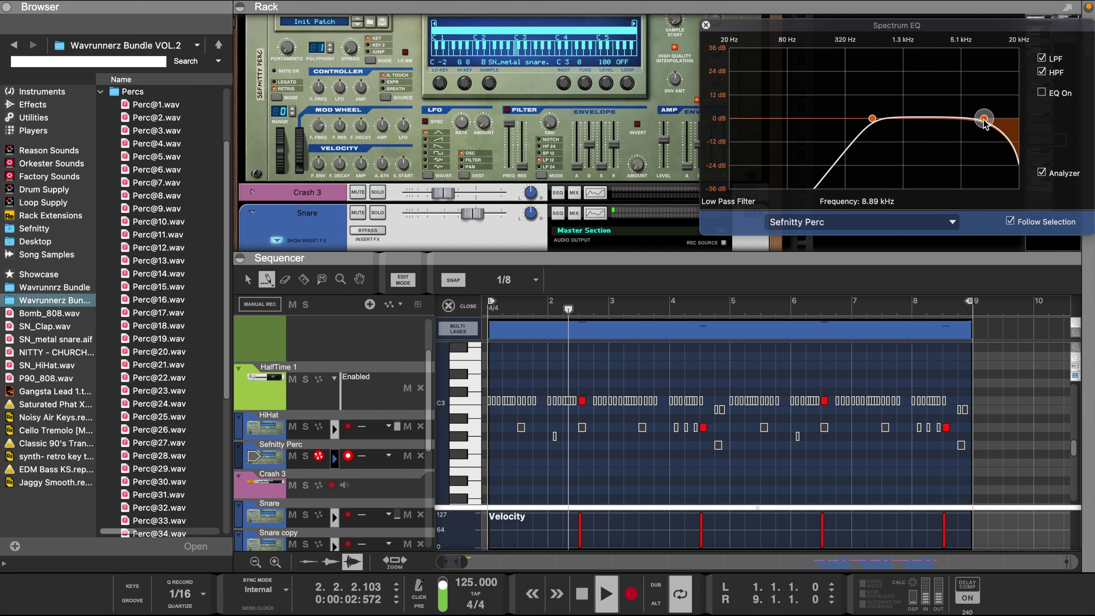
{"action": "left_click", "coordinate": [706, 25]}
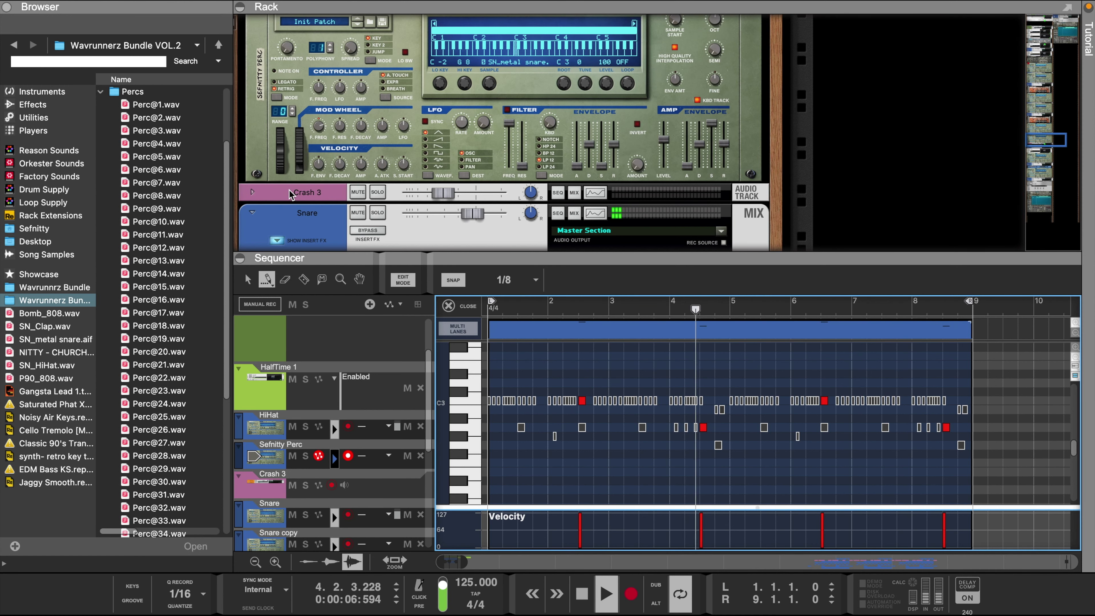
- Look through the rack devices, and enlarge the sequencer area by reducing the rack's height
{"action": "scroll", "coordinate": [324, 192], "scroll_direction": "up", "scroll_amount": 15}
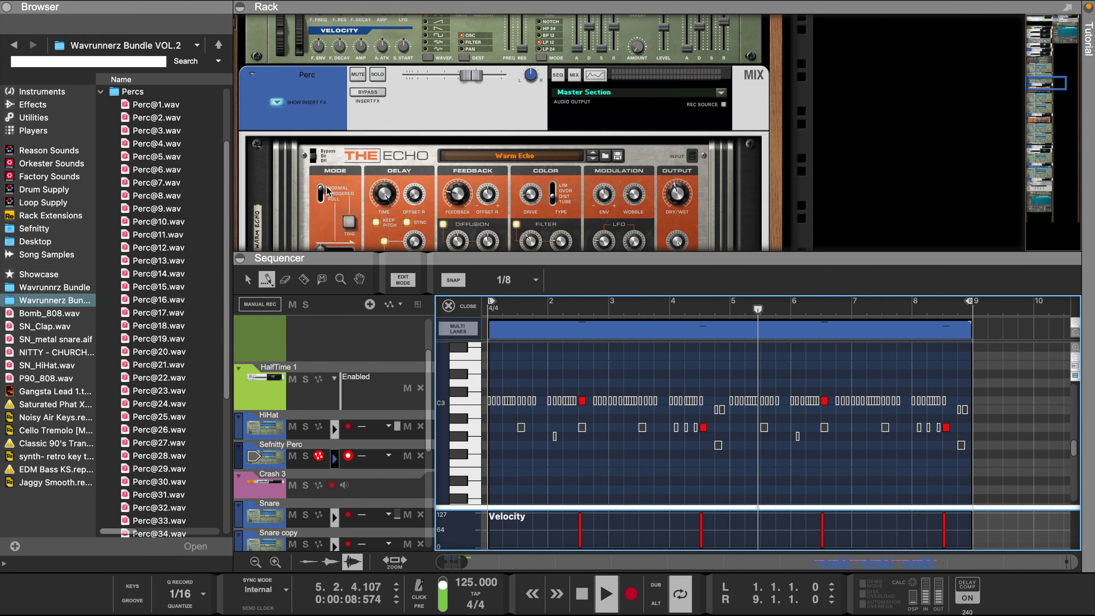
{"action": "scroll", "coordinate": [420, 176], "scroll_direction": "down", "scroll_amount": 3}
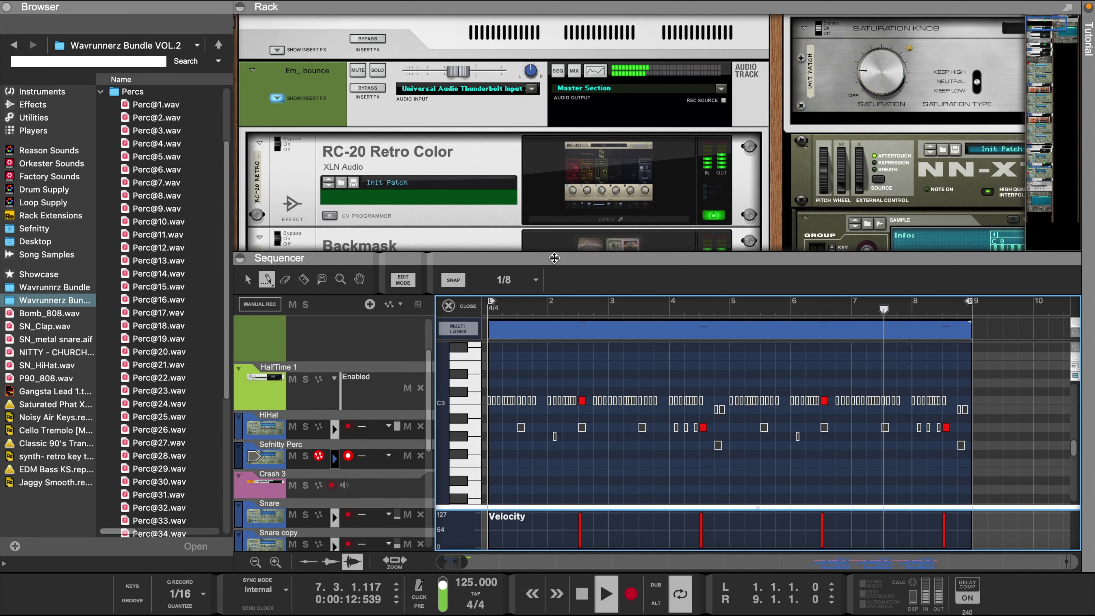
{"action": "left_click_drag", "start_coordinate": [554, 258], "coordinate": [529, 215]}
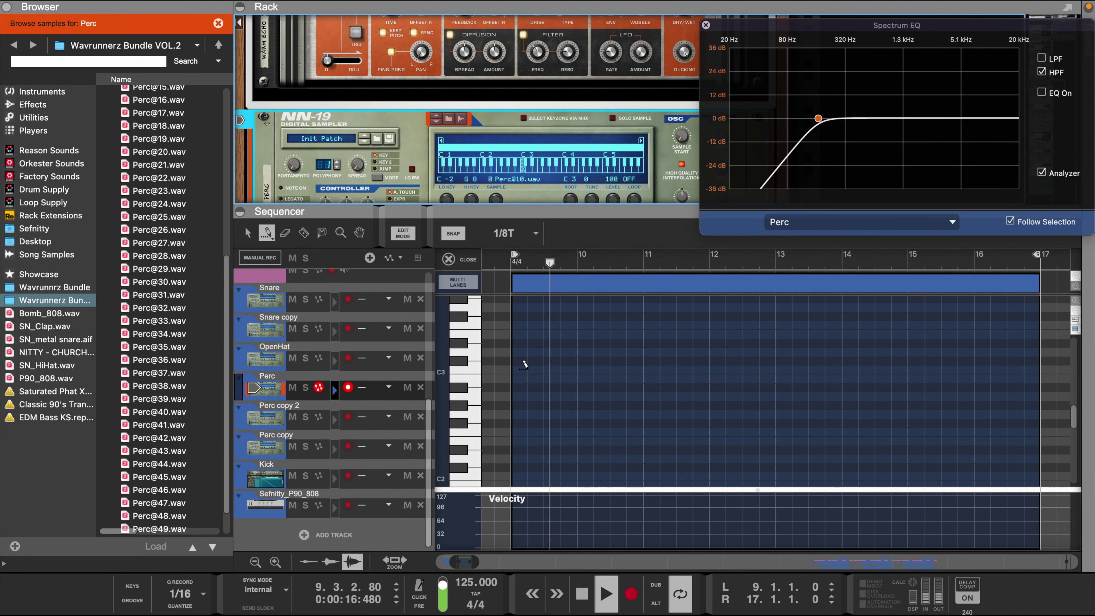
- Draw three 1/8T Perc notes on C3 starting at beat 2 of bars 9, 11, 13 and 15, with velocity 127
{"action": "key", "text": "w"}
{"action": "left_click", "coordinate": [528, 369]}
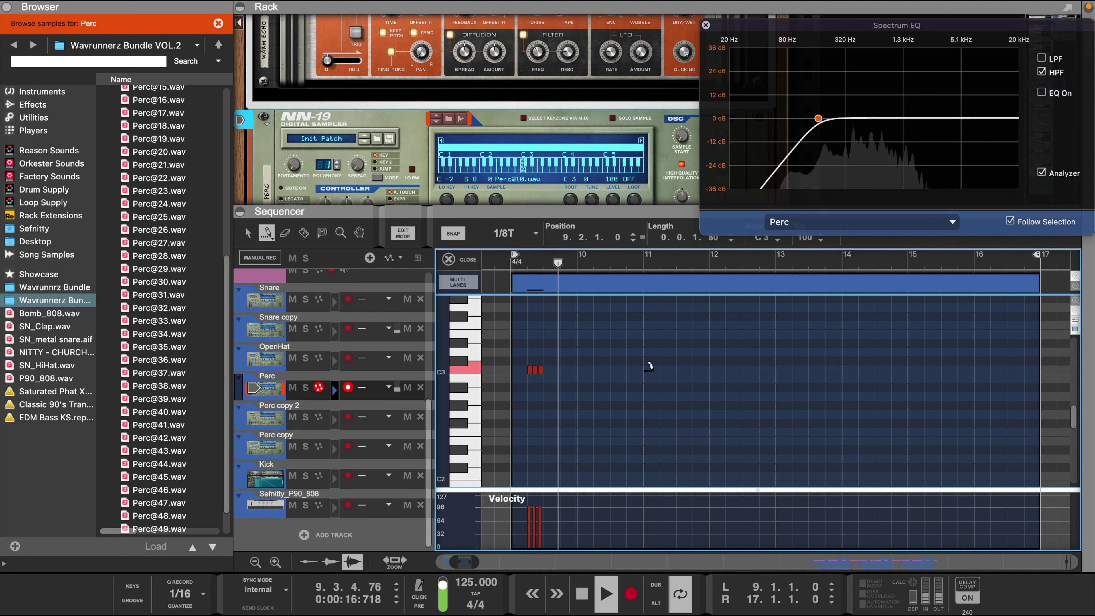
{"action": "left_click", "coordinate": [662, 370]}
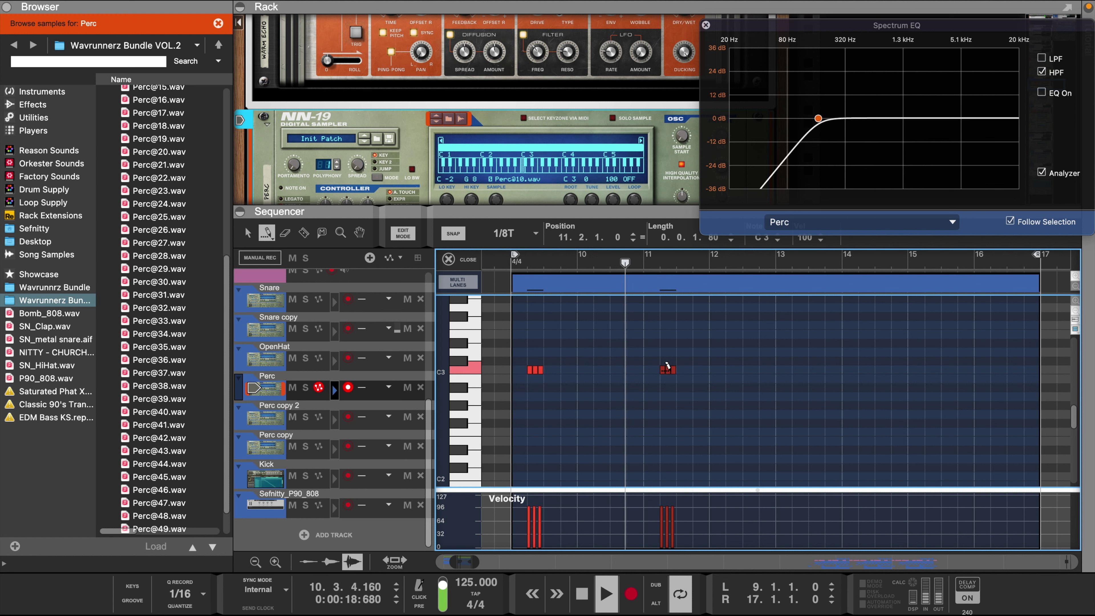
{"action": "left_click", "coordinate": [796, 369]}
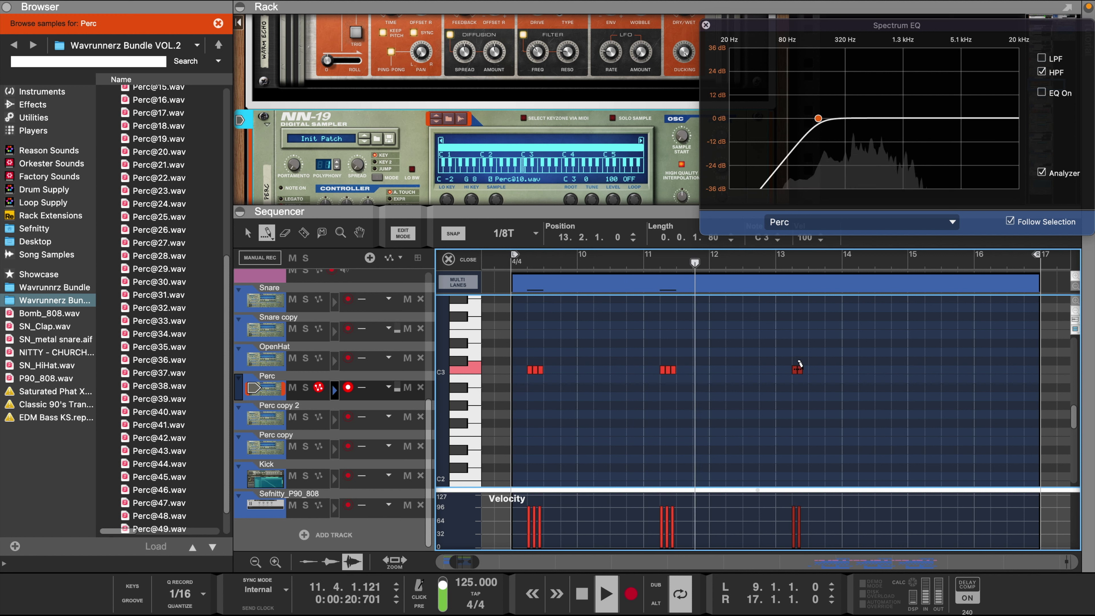
{"action": "left_click", "coordinate": [928, 369]}
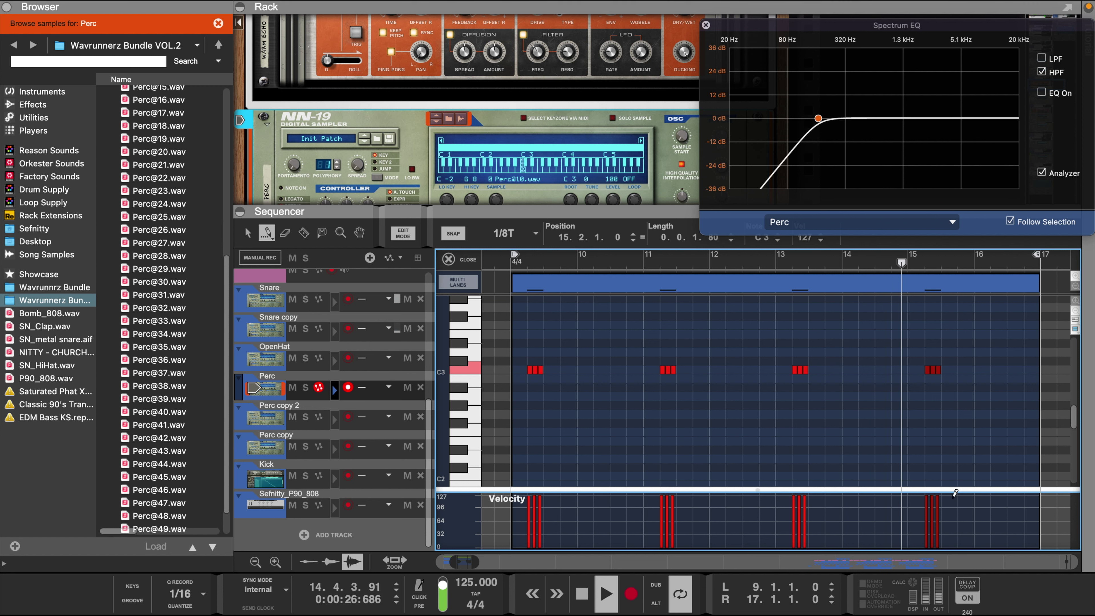
- Lower the velocity of the middle hit in each of the four Perc triplets
{"action": "left_click", "coordinate": [927, 497]}
{"action": "left_click", "coordinate": [799, 508]}
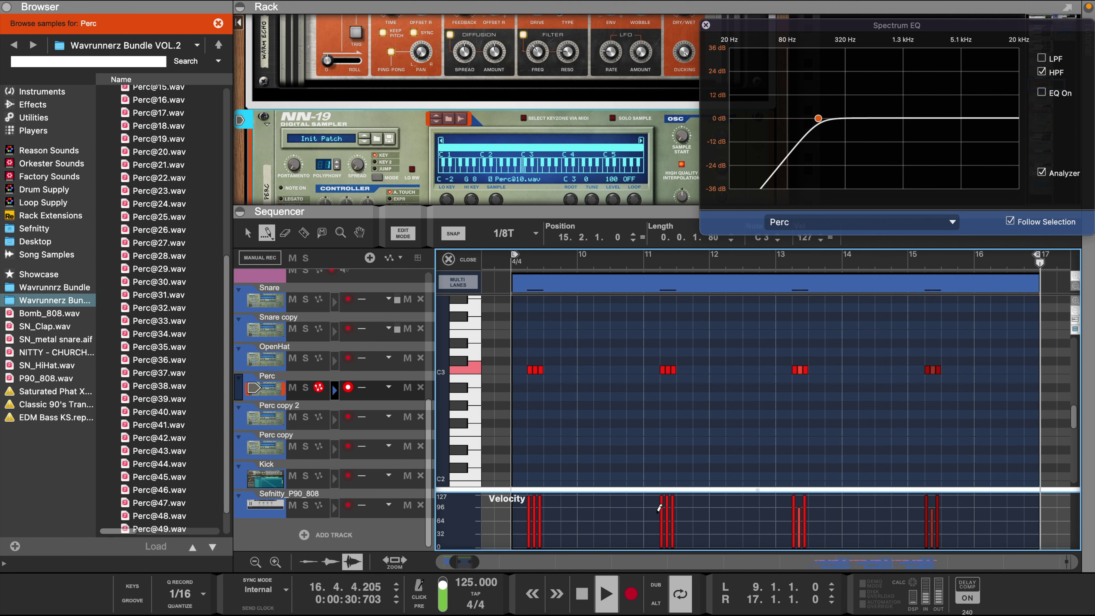
{"action": "left_click", "coordinate": [535, 507]}
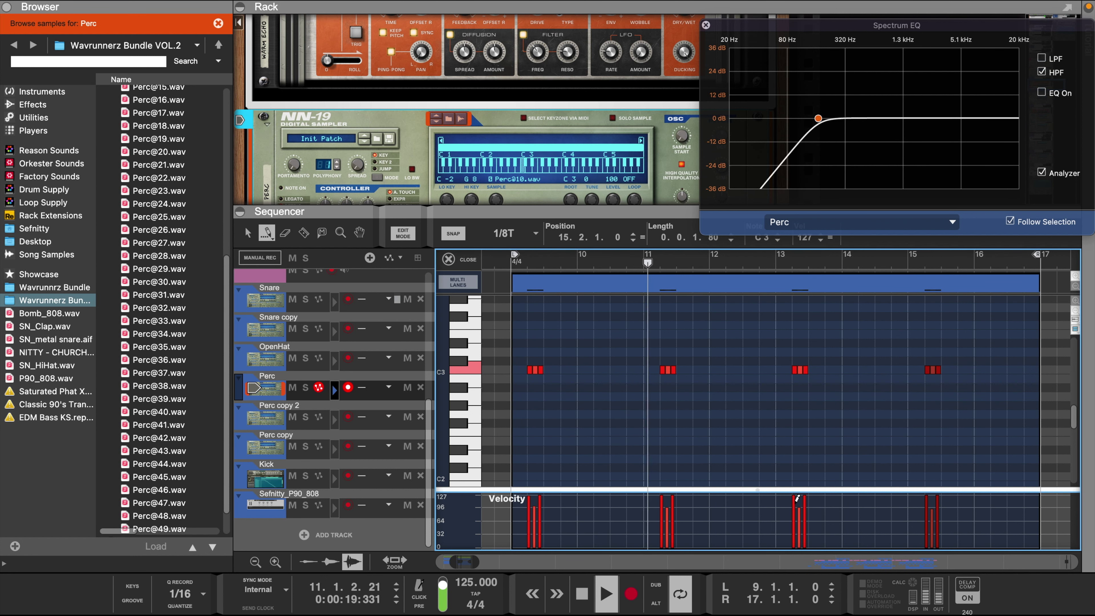
- Set the Perc NN-19 sampler's Amp Vel Amount to 43, restart playback and lower the middle-hit velocities slightly further
{"action": "scroll", "coordinate": [402, 141], "scroll_direction": "down", "scroll_amount": 3}
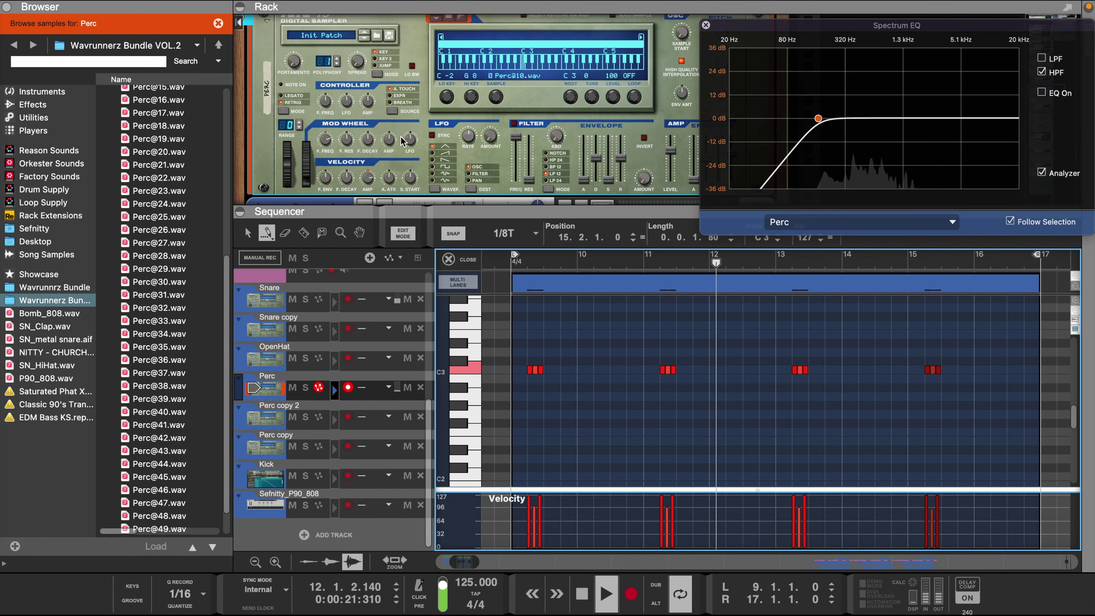
{"action": "left_click", "coordinate": [368, 182]}
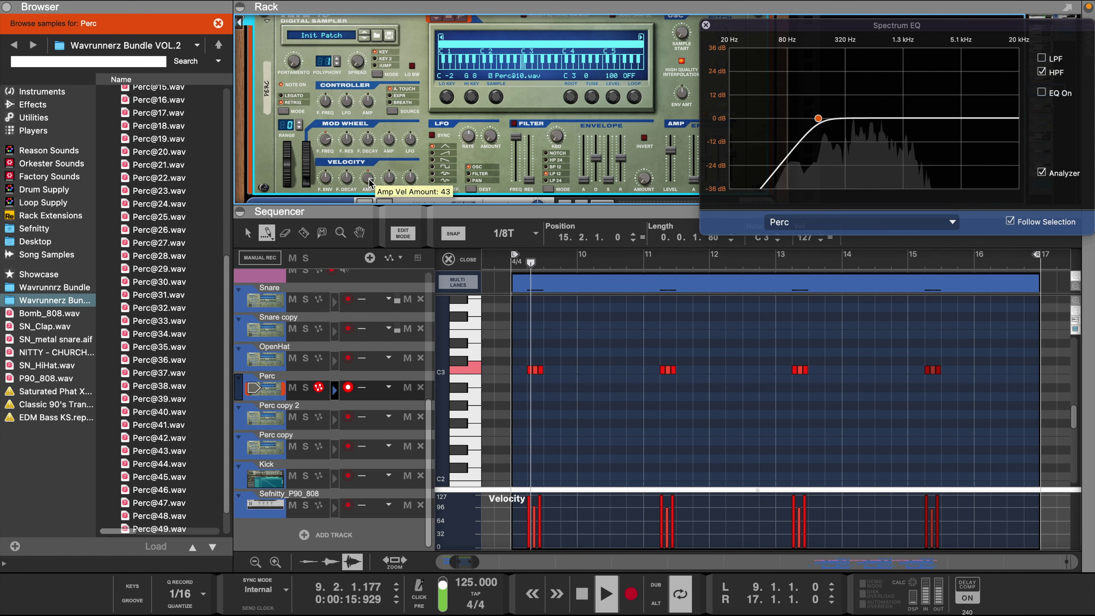
{"action": "key", "text": "space"}
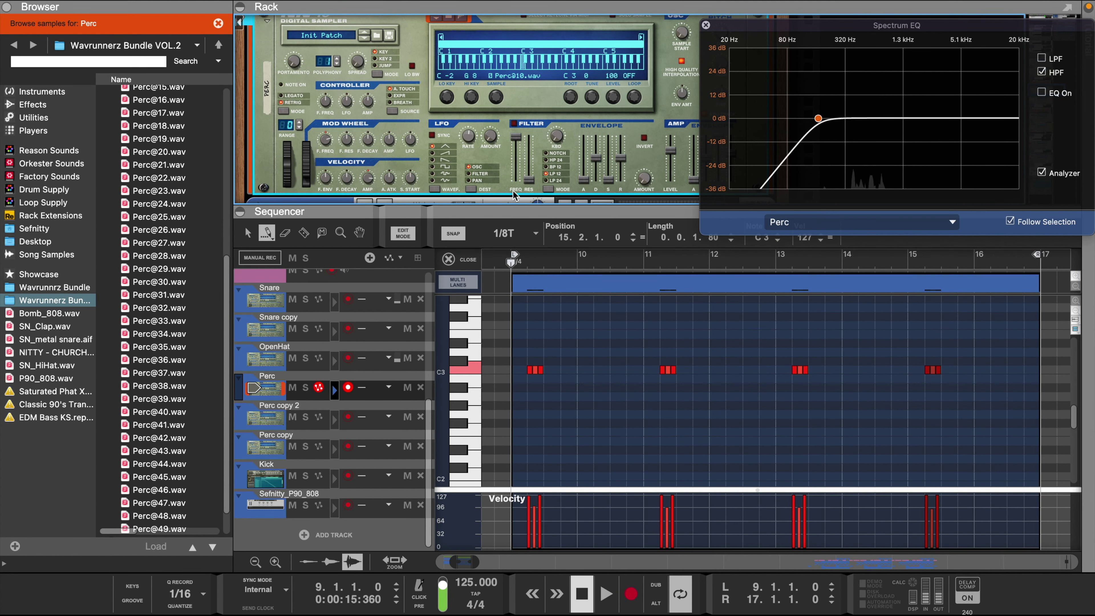
{"action": "key", "text": "space"}
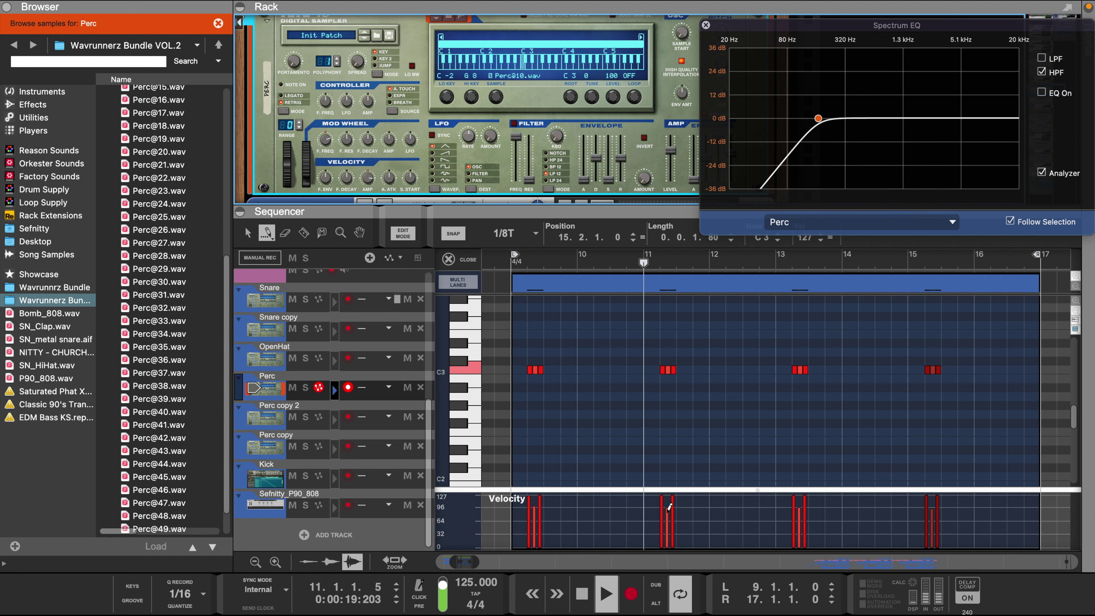
{"action": "left_click", "coordinate": [765, 517]}
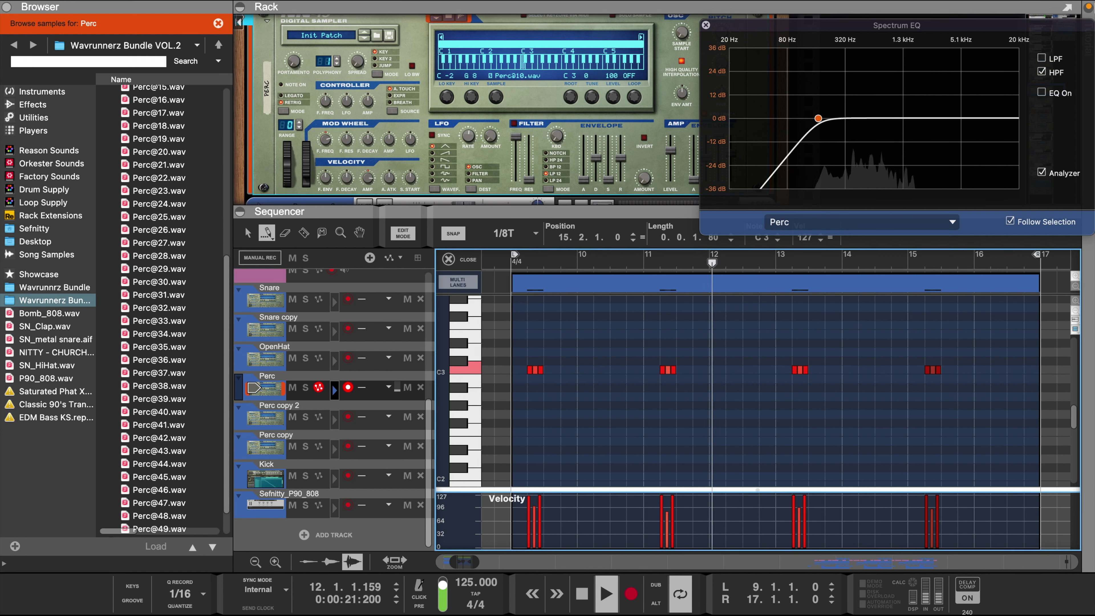
- Enable and adjust a low-pass filter on the Perc channel, set its high-pass to about 205.8 Hz, and close the Spectrum EQ
{"action": "left_click", "coordinate": [1042, 58]}
{"action": "left_click_drag", "start_coordinate": [947, 120], "coordinate": [956, 120]}
{"action": "left_click_drag", "start_coordinate": [820, 120], "coordinate": [830, 122]}
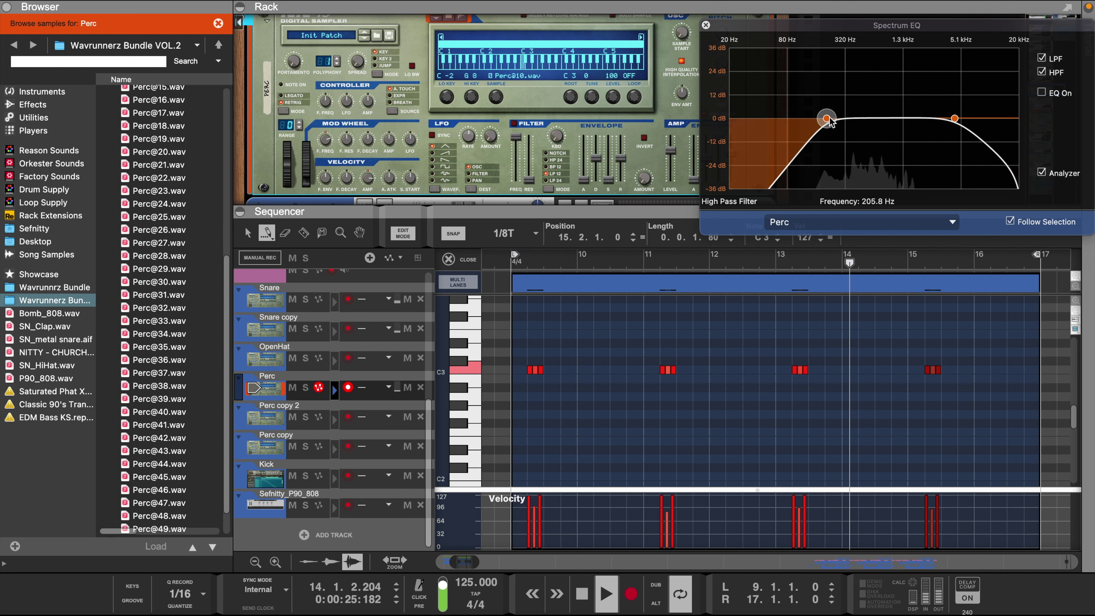
{"action": "left_click", "coordinate": [706, 25]}
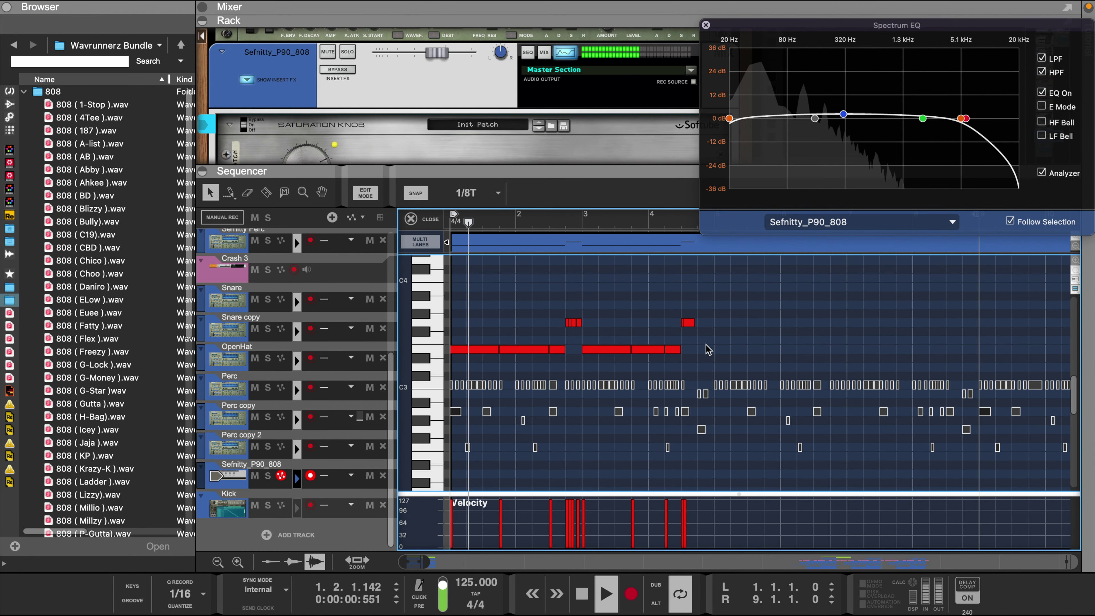
- Copy the selected Sefnitty_P90_808 notes from bars 1 to 4 so the copy starts at 5.1.1
{"action": "left_click", "coordinate": [465, 351]}
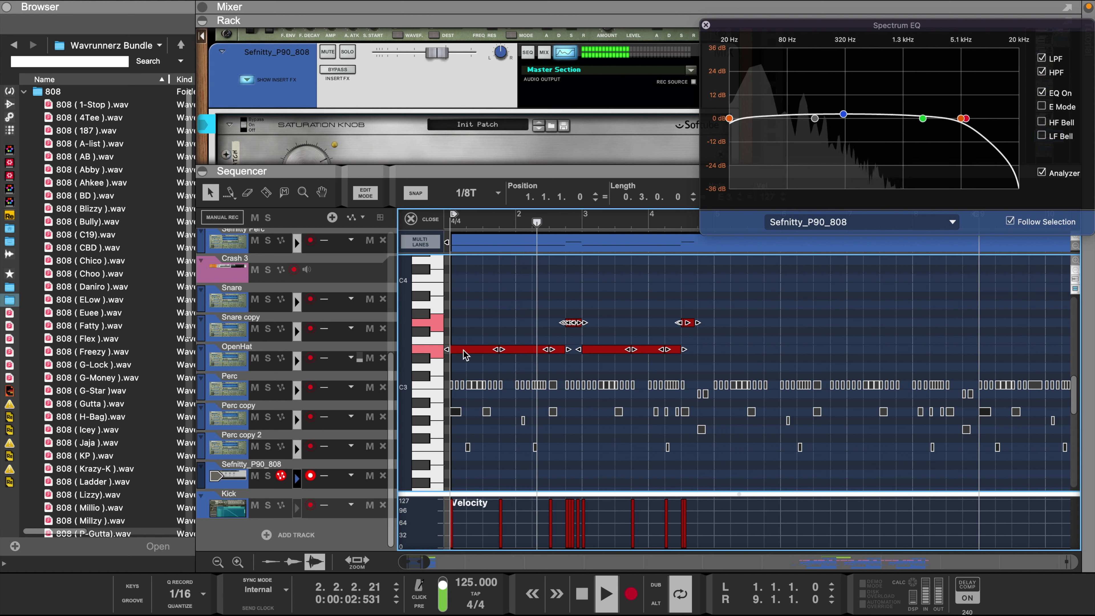
{"action": "left_click_drag", "start_coordinate": [465, 352], "coordinate": [729, 361]}
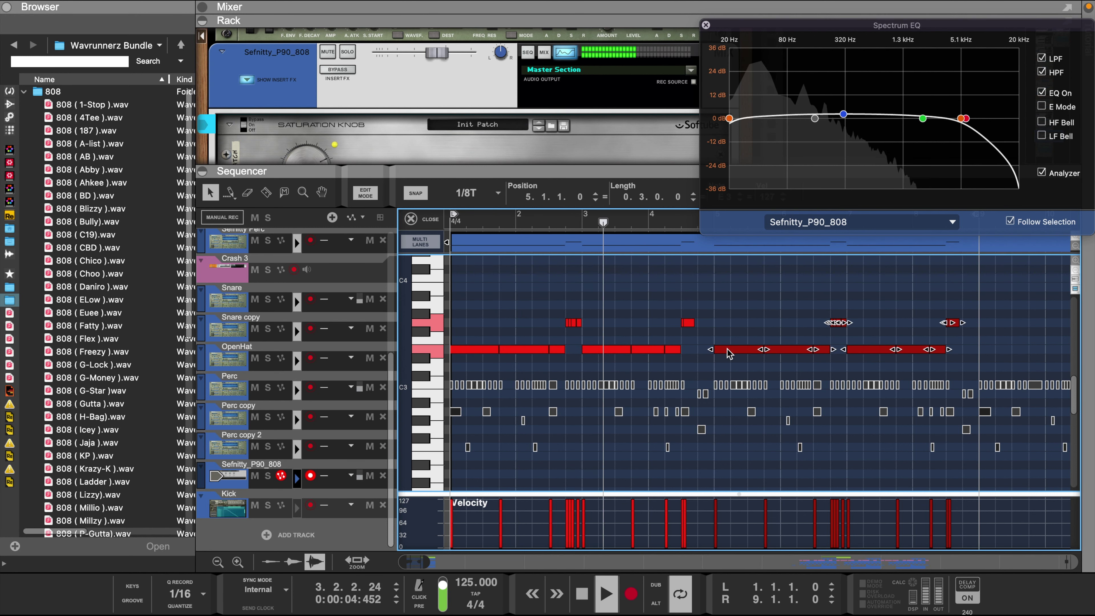
- Draw three 1/8T 808 notes on B3 at 4.4.1 and 8.4.1 and on G3 at 8.3.1, raising their velocities to 127
{"action": "key", "text": "e"}
{"action": "key", "text": "d"}
{"action": "left_click_drag", "start_coordinate": [698, 286], "coordinate": [710, 285]}
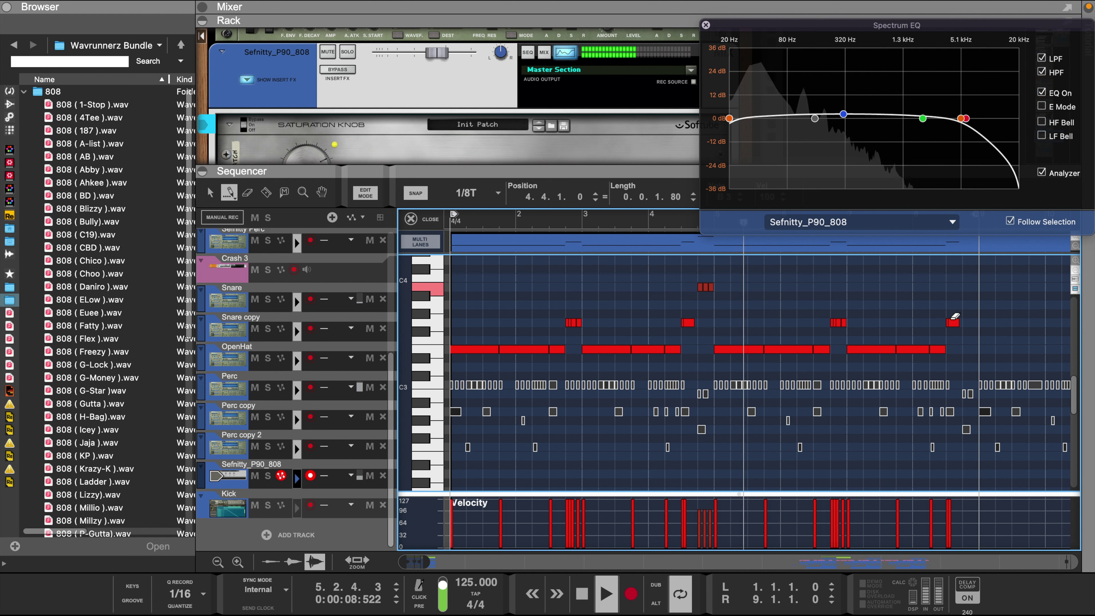
{"action": "left_click_drag", "start_coordinate": [948, 320], "coordinate": [954, 319]}
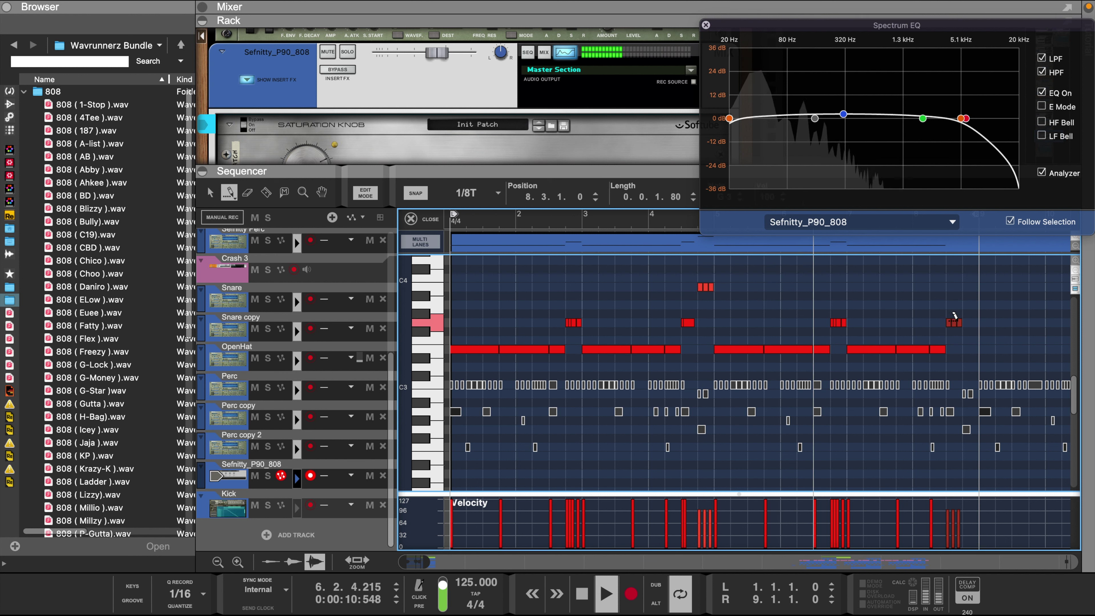
{"action": "left_click_drag", "start_coordinate": [962, 282], "coordinate": [977, 286]}
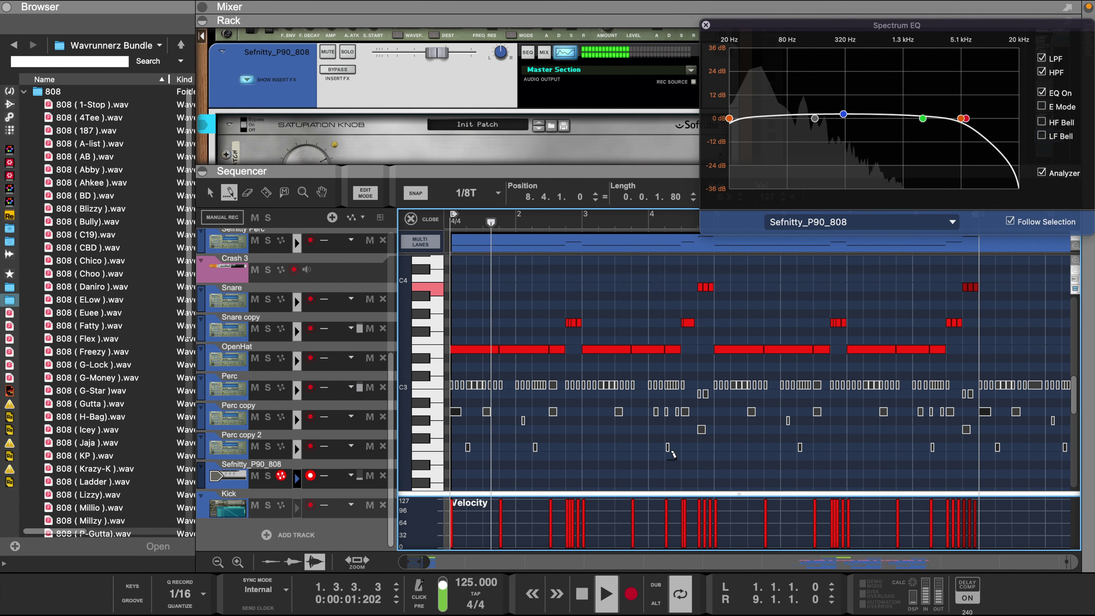
- Inspect the 808 channel's rack devices, and show the mixer in place of the rack
{"action": "scroll", "coordinate": [337, 112], "scroll_direction": "down", "scroll_amount": 3}
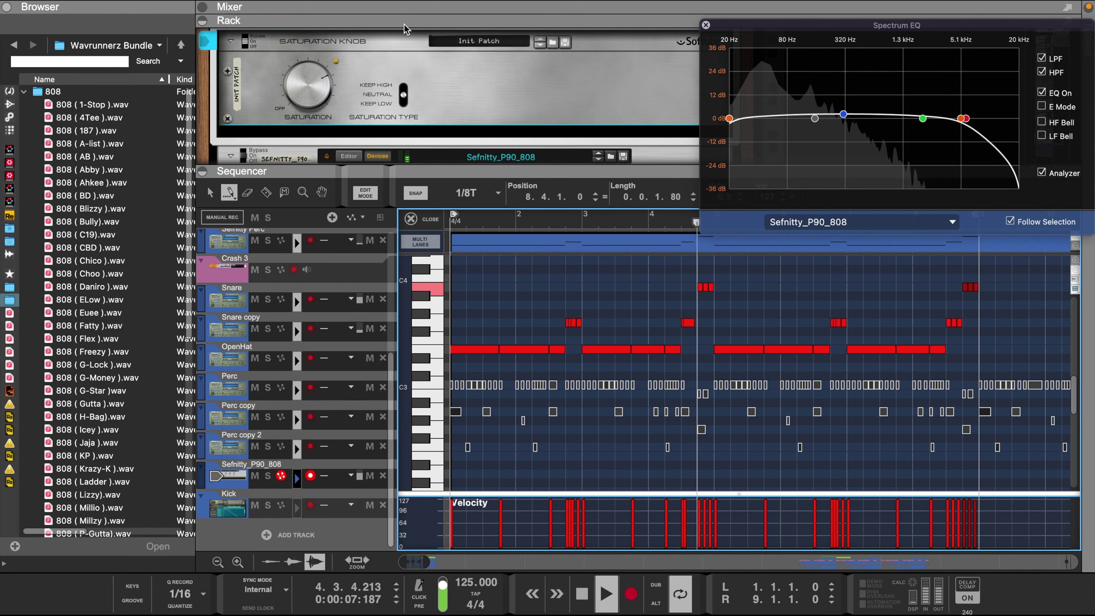
{"action": "key", "text": "F5"}
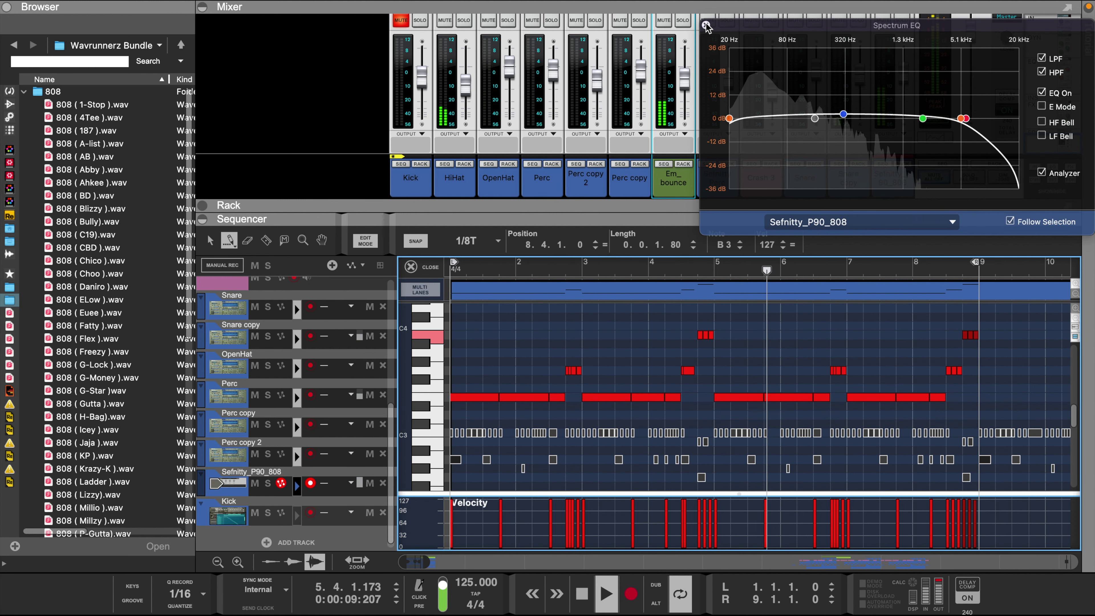
- Close the Spectrum EQ, and enlarge the mixer to inspect the master compressor's threshold
{"action": "left_click", "coordinate": [706, 25]}
{"action": "left_click_drag", "start_coordinate": [680, 211], "coordinate": [685, 374]}
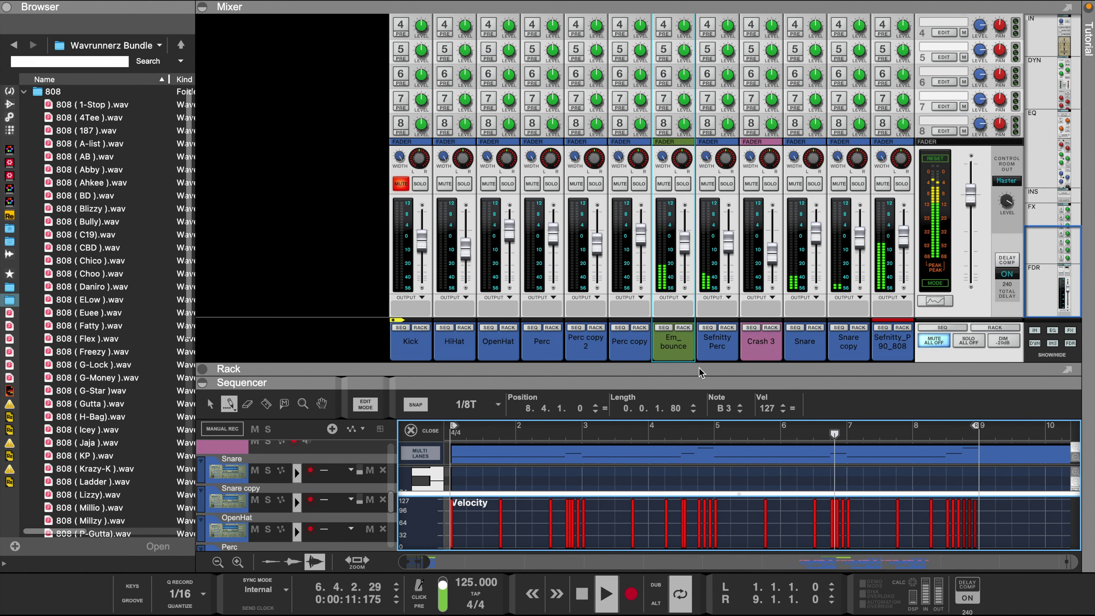
{"action": "scroll", "coordinate": [975, 159], "scroll_direction": "up", "scroll_amount": 5}
{"action": "scroll", "coordinate": [975, 160], "scroll_direction": "up", "scroll_amount": 5}
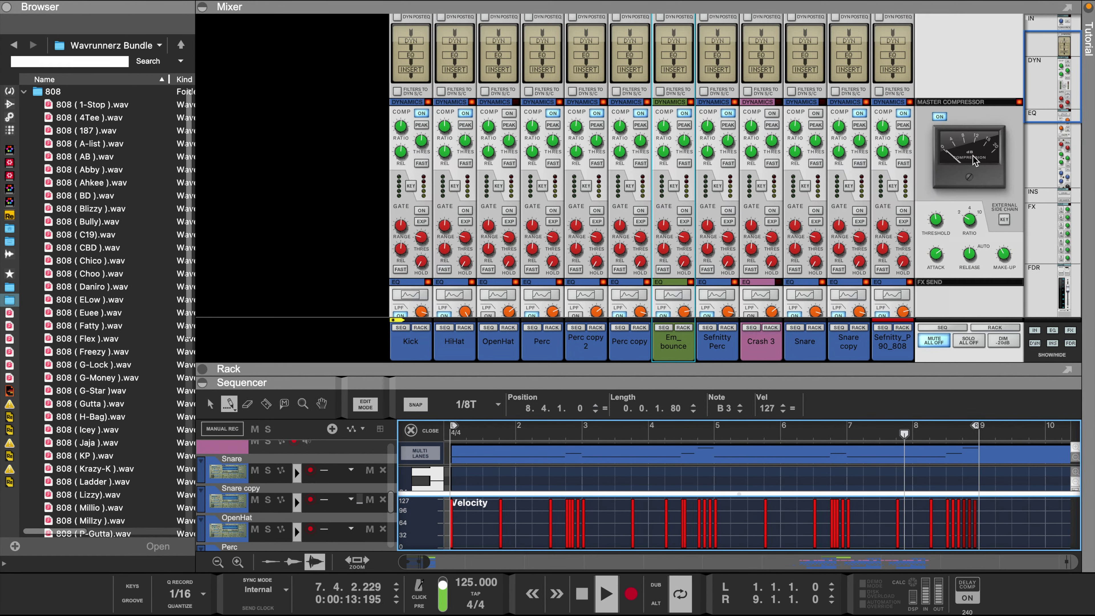
{"action": "left_click", "coordinate": [940, 222]}
{"action": "scroll", "coordinate": [940, 224], "scroll_direction": "up", "scroll_amount": 1}
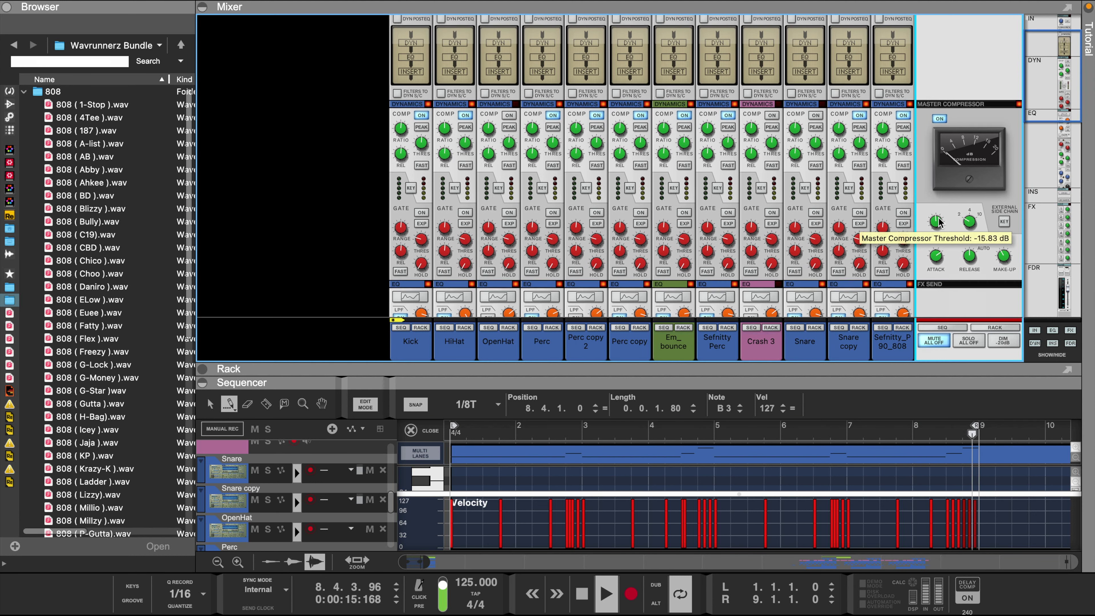
- Enlarge the sequencer and inspect the Snare copy and HiHat notes alongside the 808 pattern in the piano roll
{"action": "left_click_drag", "start_coordinate": [661, 380], "coordinate": [661, 34]}
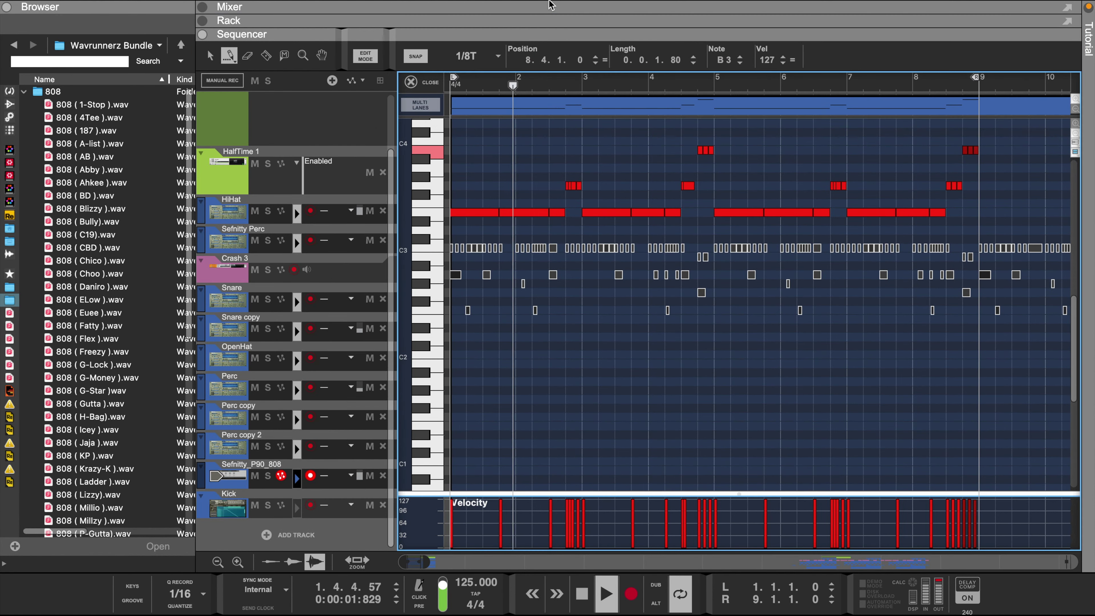
{"action": "scroll", "coordinate": [569, 354], "scroll_direction": "up", "scroll_amount": 2}
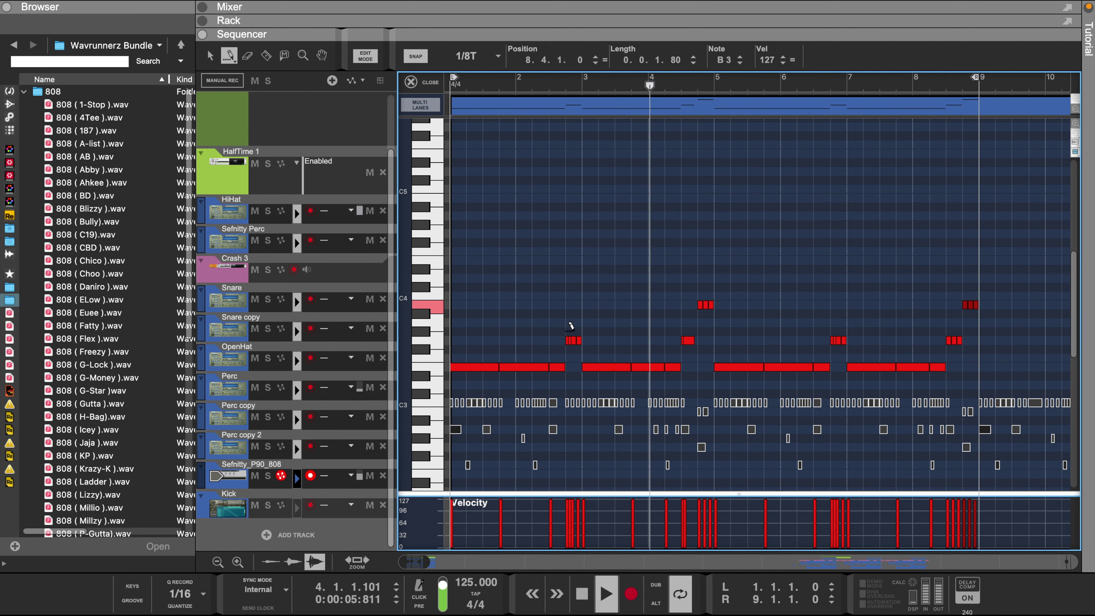
{"action": "key", "text": "q"}
{"action": "left_click", "coordinate": [487, 430]}
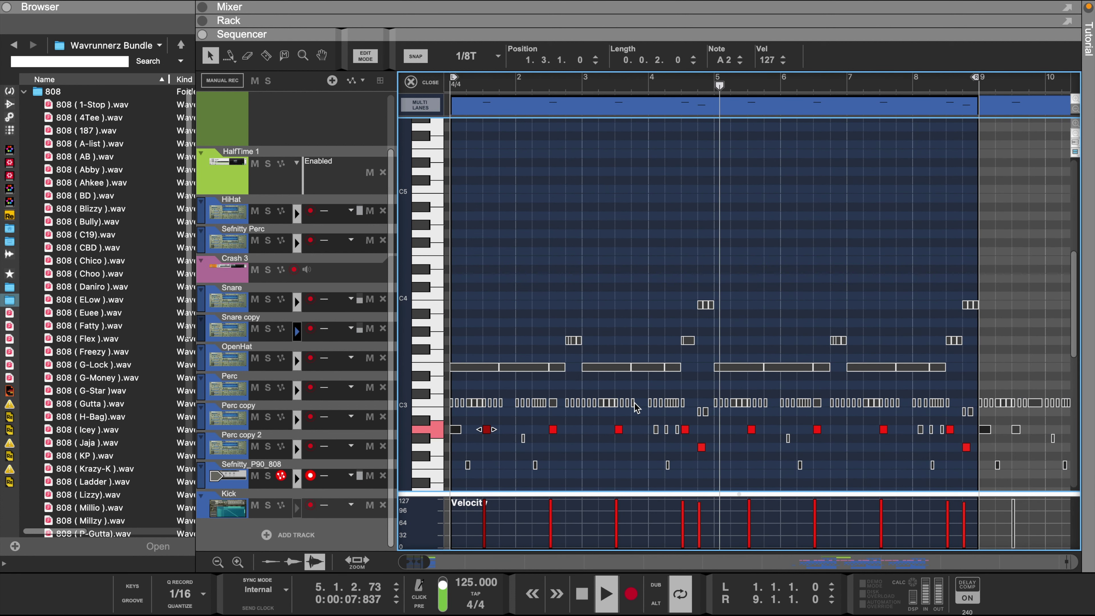
{"action": "left_click", "coordinate": [613, 404]}
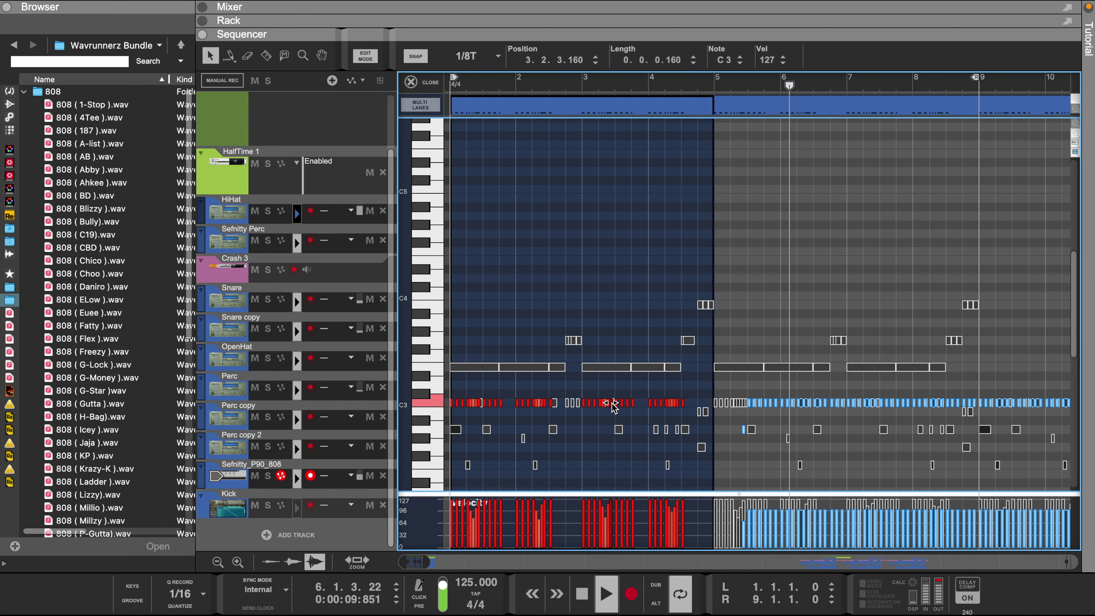
{"action": "left_click", "coordinate": [882, 430]}
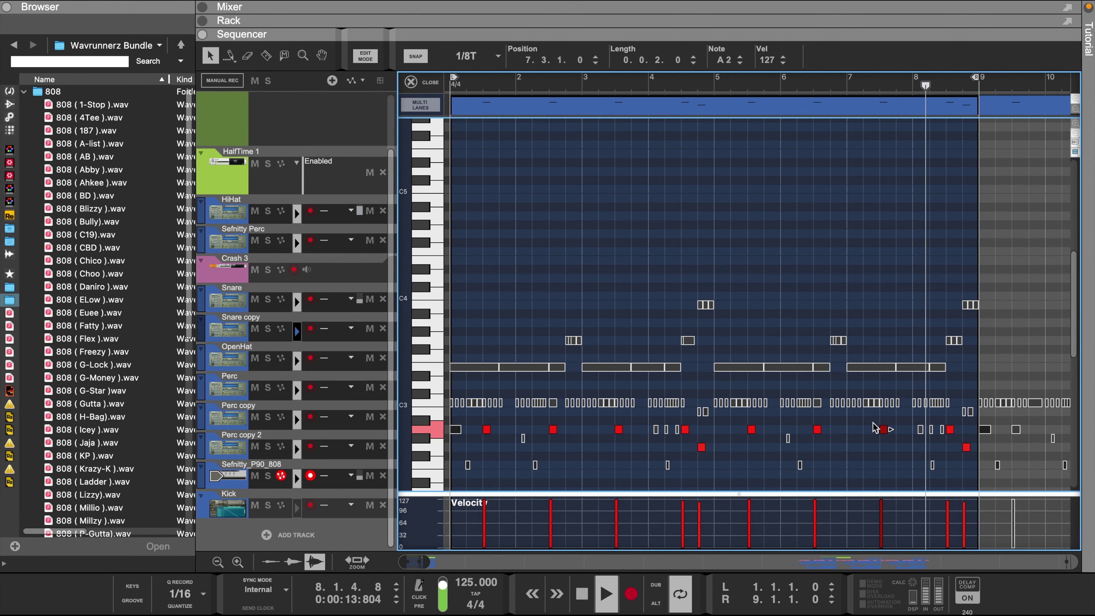
{"action": "scroll", "coordinate": [606, 250], "scroll_direction": "up", "scroll_amount": 1}
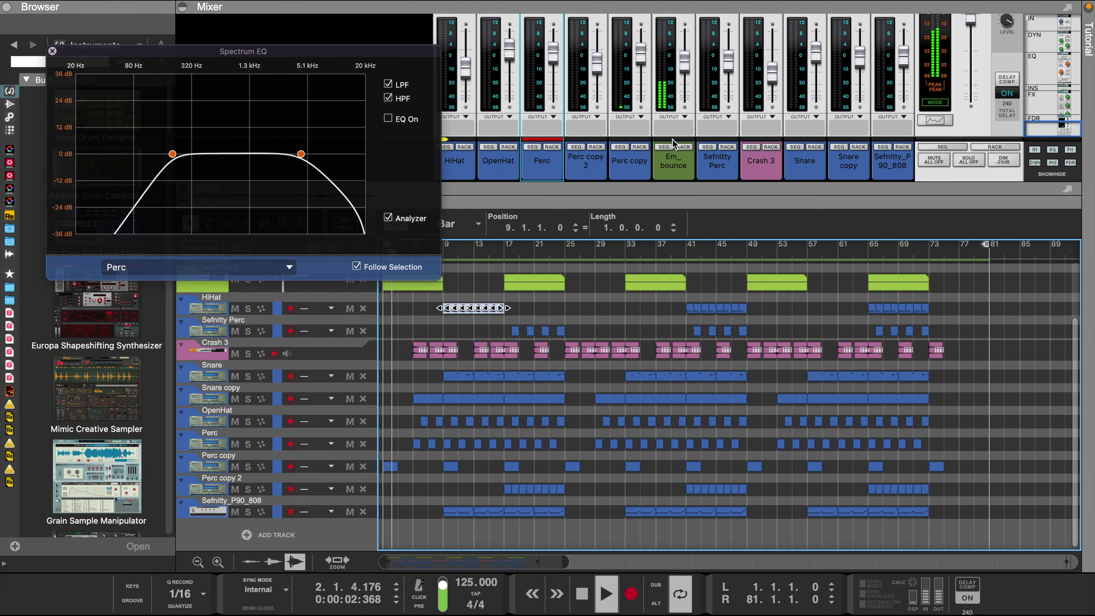
- Move the eight HiHat clips at bar 41 to start at 25.1.1, and erase those in bars 25 to 28
{"action": "left_click", "coordinate": [667, 145]}
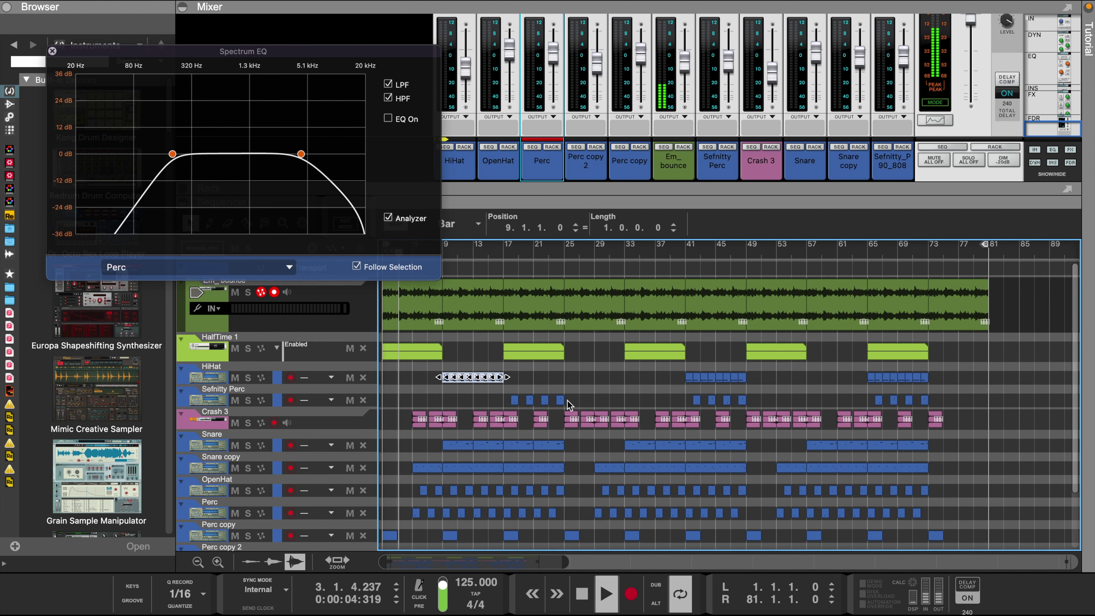
{"action": "left_click", "coordinate": [578, 379]}
{"action": "left_click_drag", "start_coordinate": [621, 372], "coordinate": [745, 387]}
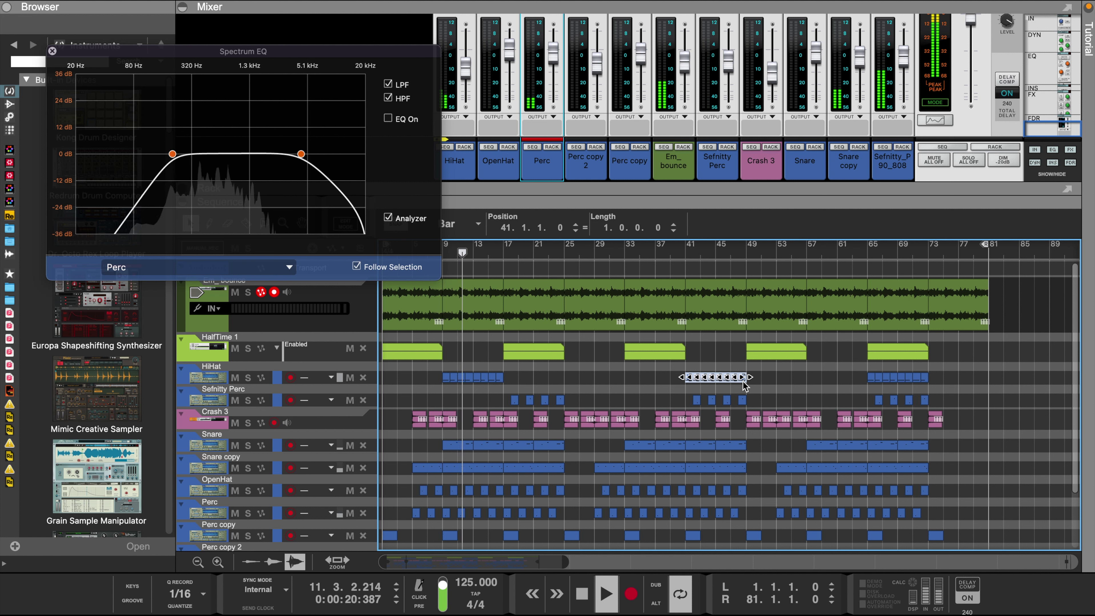
{"action": "left_click_drag", "start_coordinate": [745, 385], "coordinate": [620, 386]}
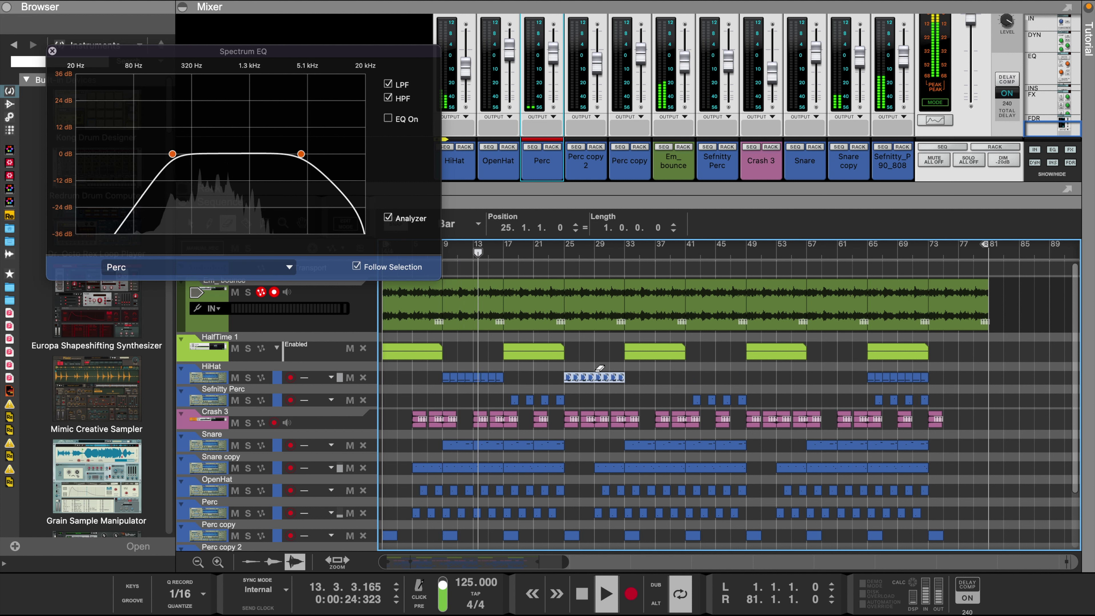
{"action": "left_click_drag", "start_coordinate": [555, 372], "coordinate": [586, 377]}
{"action": "key", "text": "e"}
{"action": "left_click", "coordinate": [592, 375]}
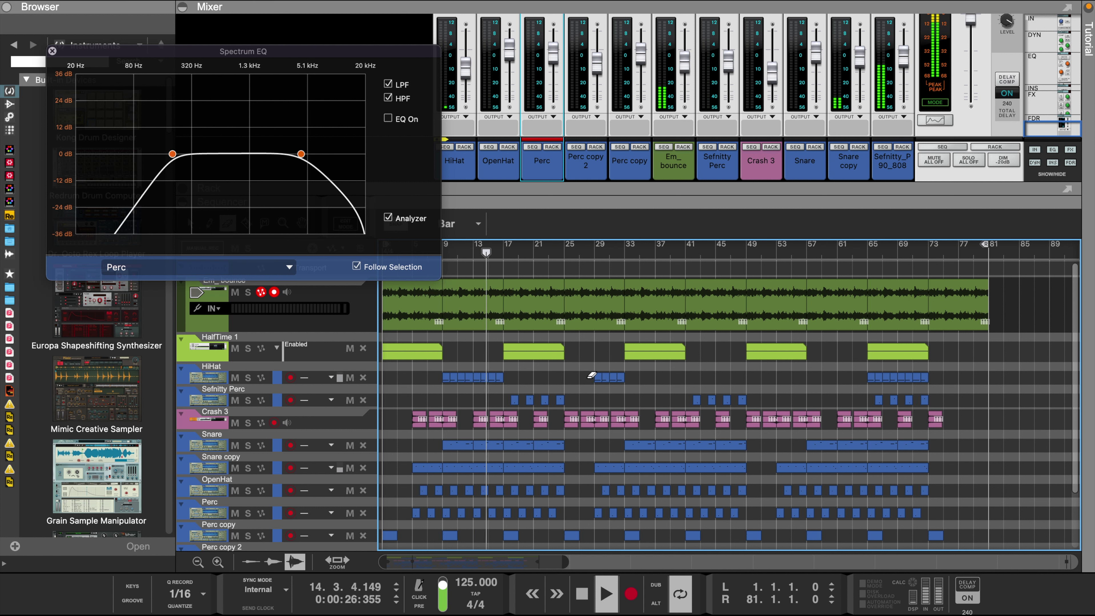
- Copy the eight HiHat clips of bars 9 to 16 into bars 41 to 48 of the same track
{"action": "key", "text": "q"}
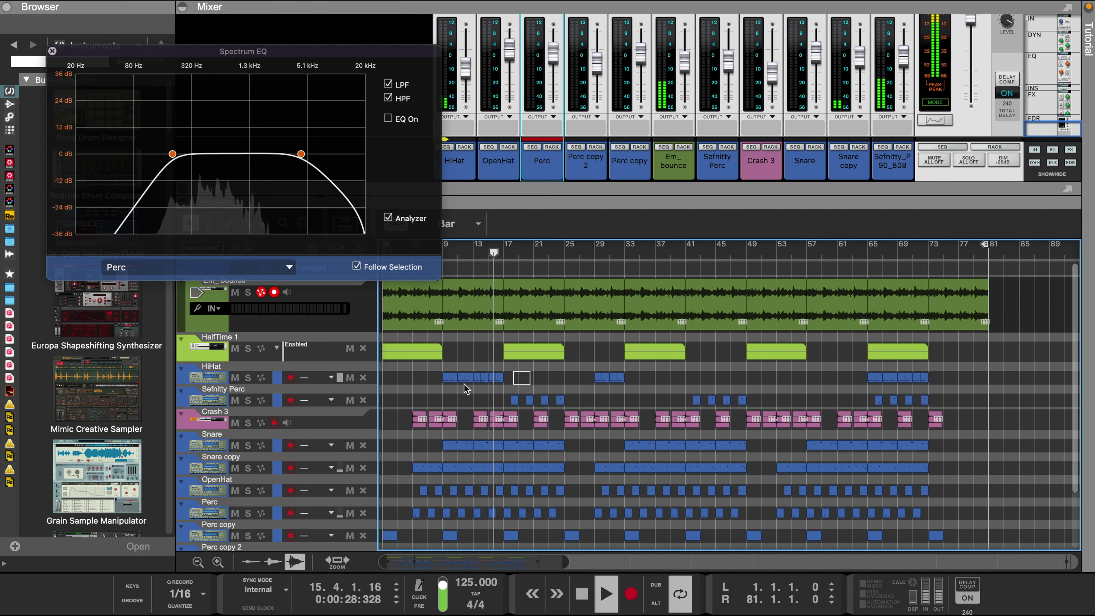
{"action": "left_click_drag", "start_coordinate": [541, 372], "coordinate": [448, 392]}
{"action": "left_click_drag", "start_coordinate": [517, 375], "coordinate": [598, 388]}
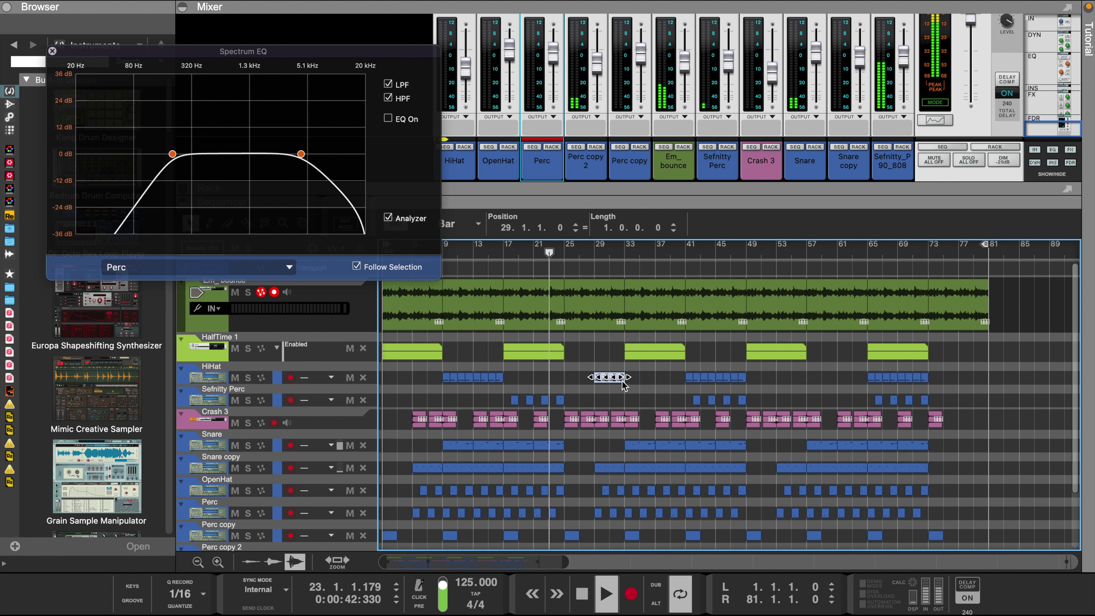
{"action": "left_click", "coordinate": [676, 384]}
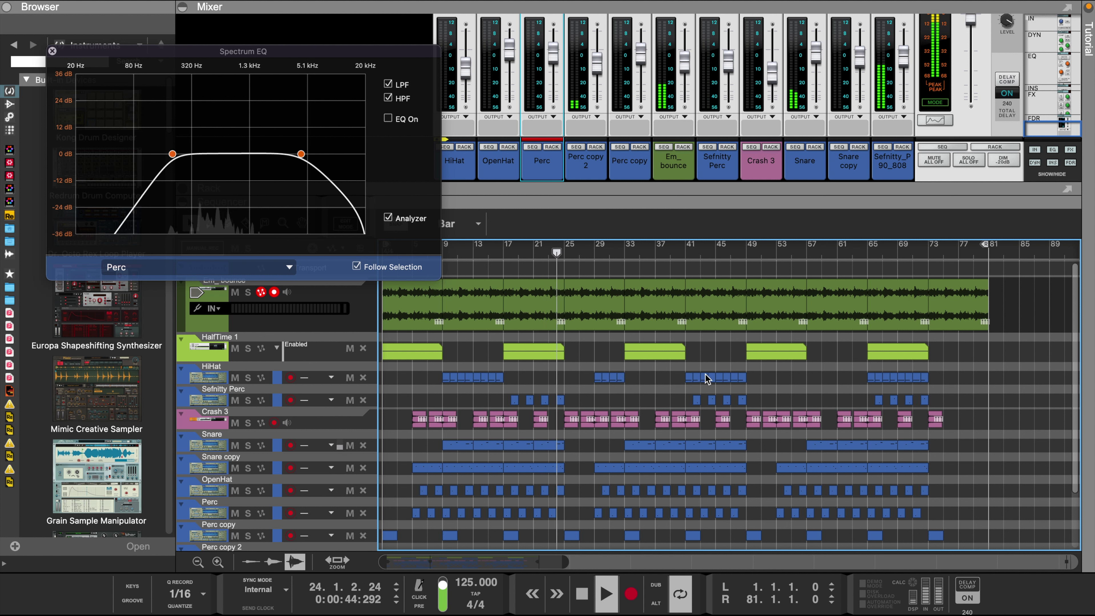
- Copy the HiHat clips of bars 45 to 48 to start at bar 61, and delete the HiHat clips in bars 65 to 72
{"action": "left_click", "coordinate": [719, 377]}
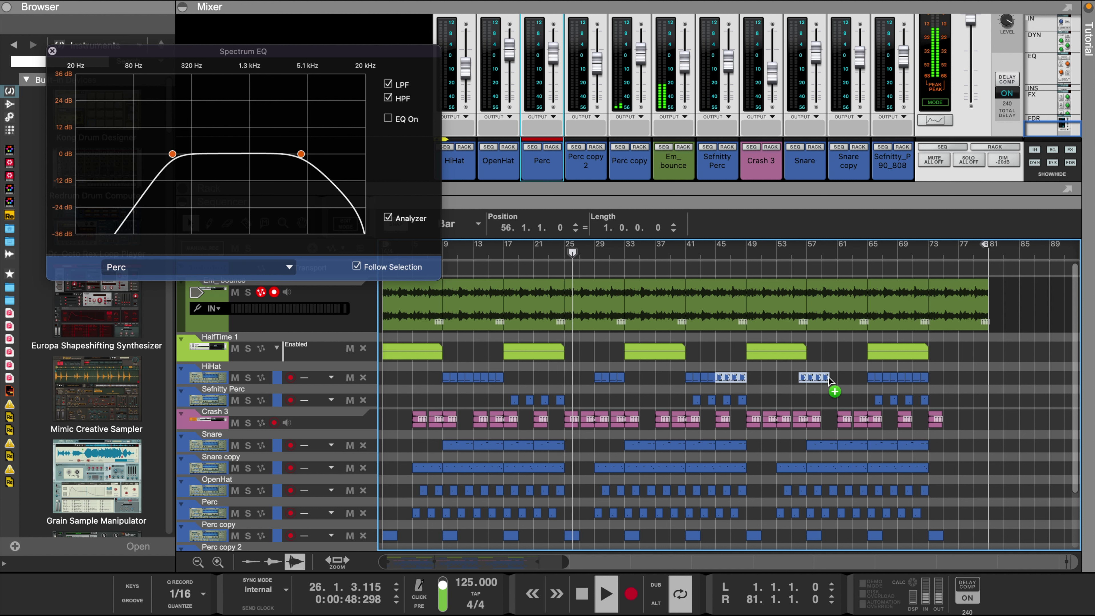
{"action": "left_click_drag", "start_coordinate": [829, 377], "coordinate": [833, 377]}
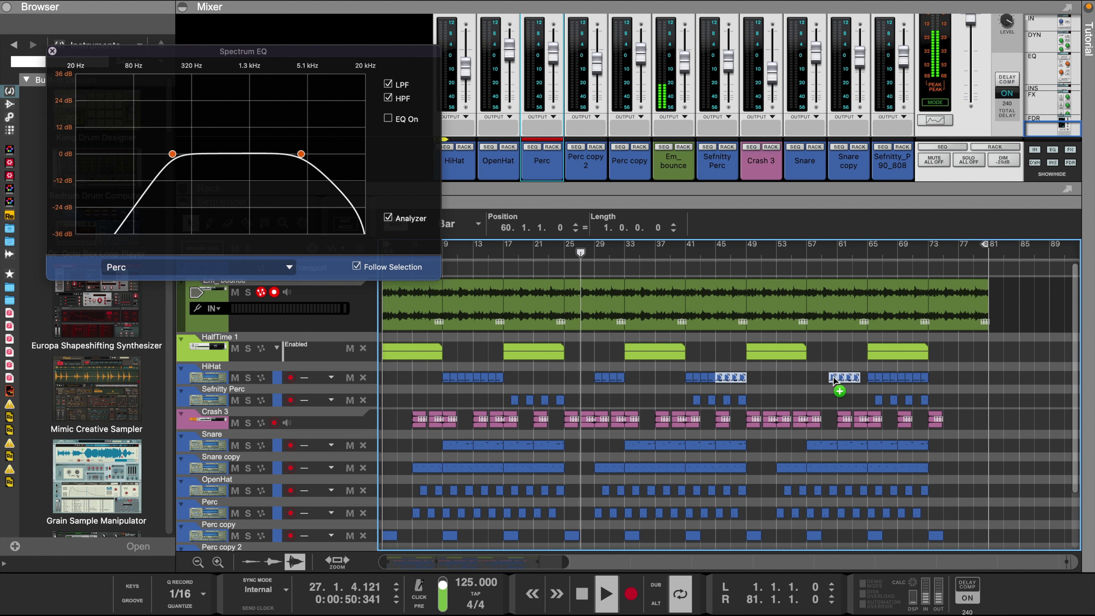
{"action": "left_click_drag", "start_coordinate": [842, 378], "coordinate": [899, 380]}
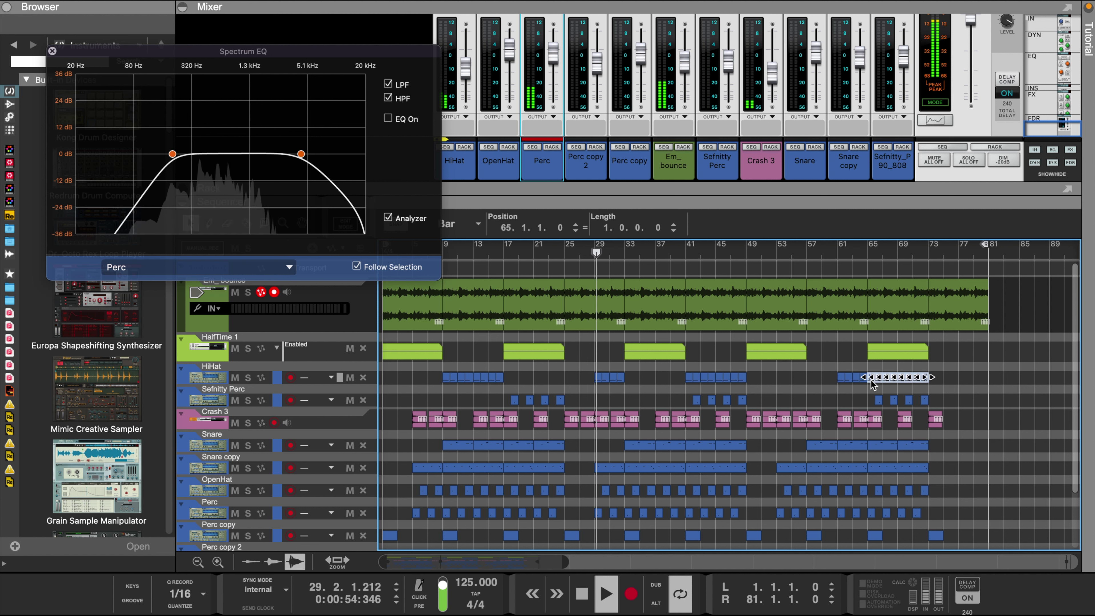
{"action": "key", "text": "Delete"}
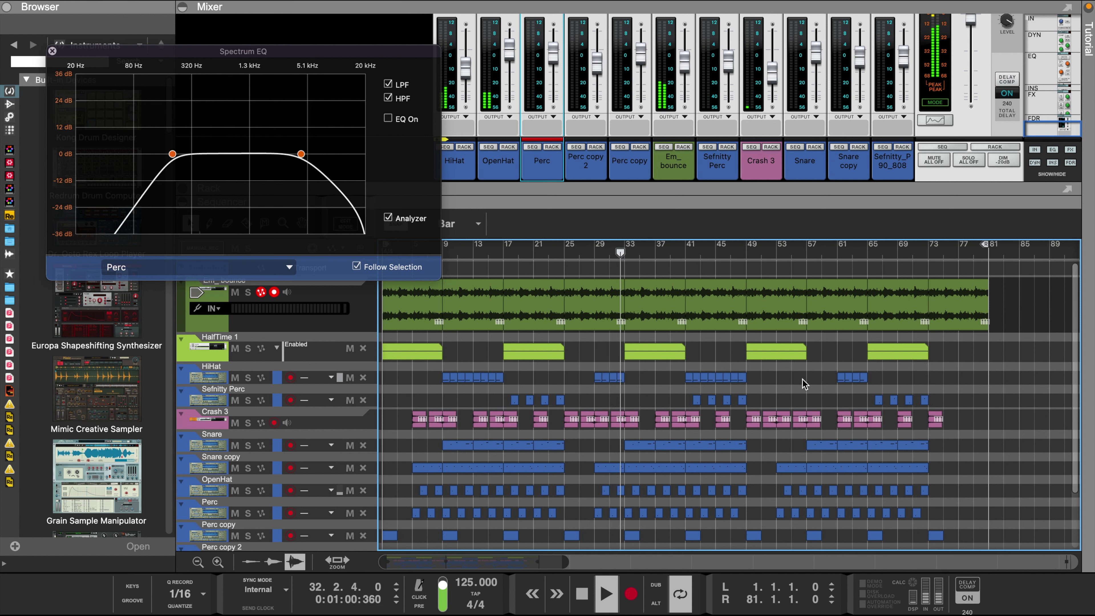
- Select the OpenHat mixer channel, and move the eight HiHat clips at bar 41 to start at 33.1.1
{"action": "left_click", "coordinate": [497, 169]}
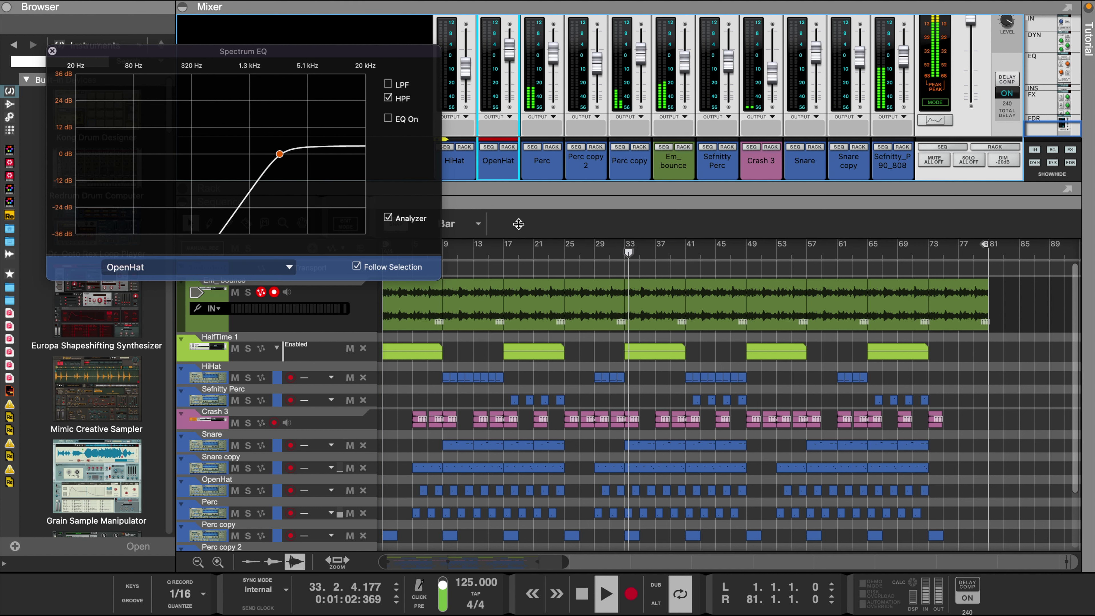
{"action": "left_click", "coordinate": [690, 377]}
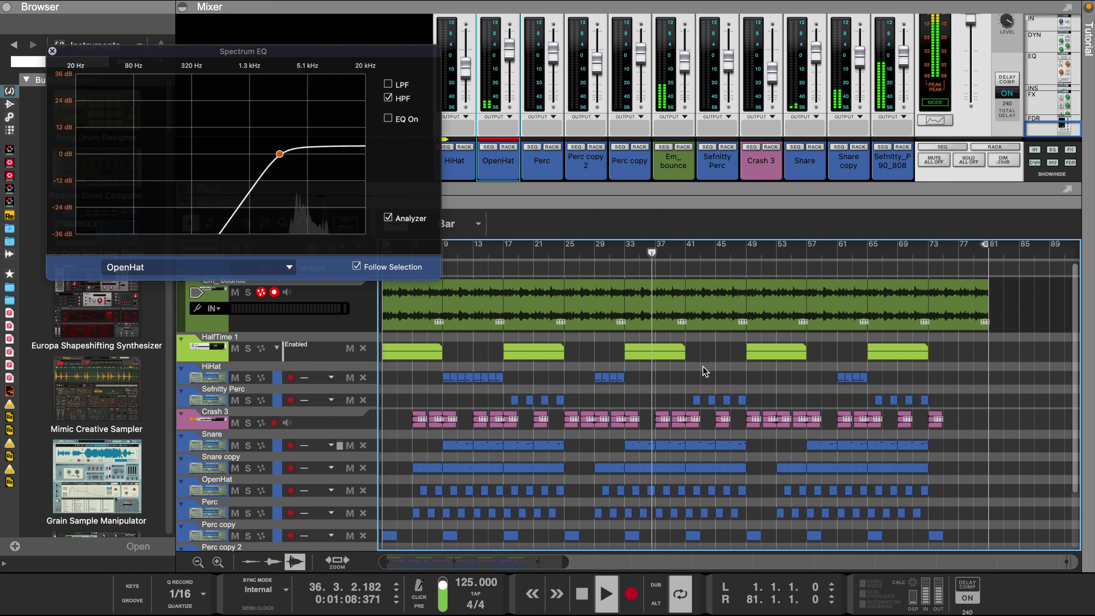
{"action": "left_click_drag", "start_coordinate": [743, 382], "coordinate": [681, 382]}
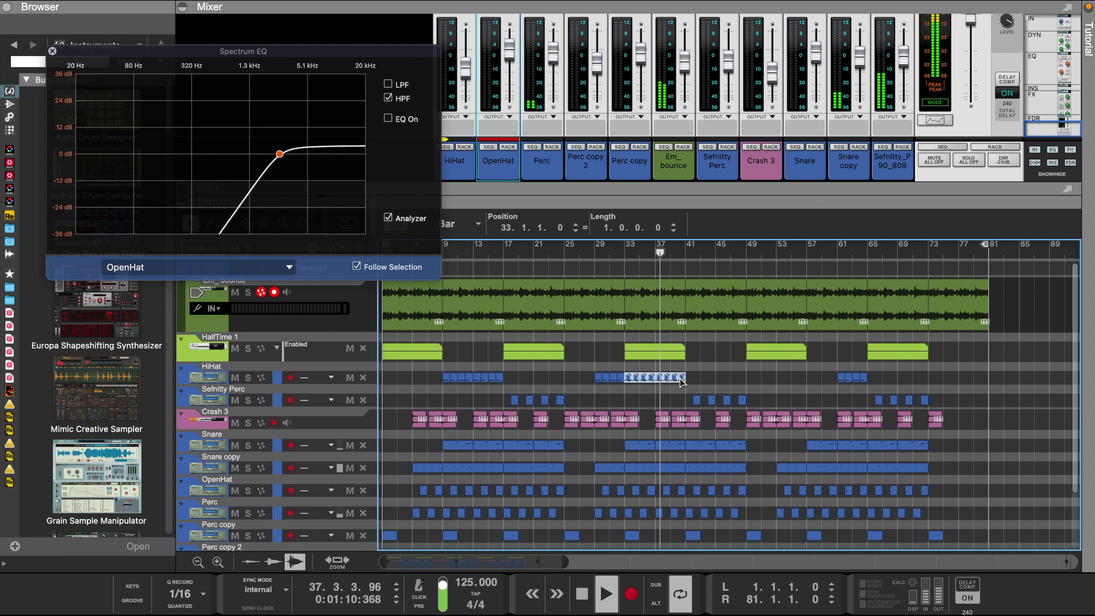
- Delete the HalfTime 1 clip at bar 33, and move the clips at bars 49 and 65 to bars 41 and 57
{"action": "left_click", "coordinate": [653, 350]}
{"action": "key", "text": "Delete"}
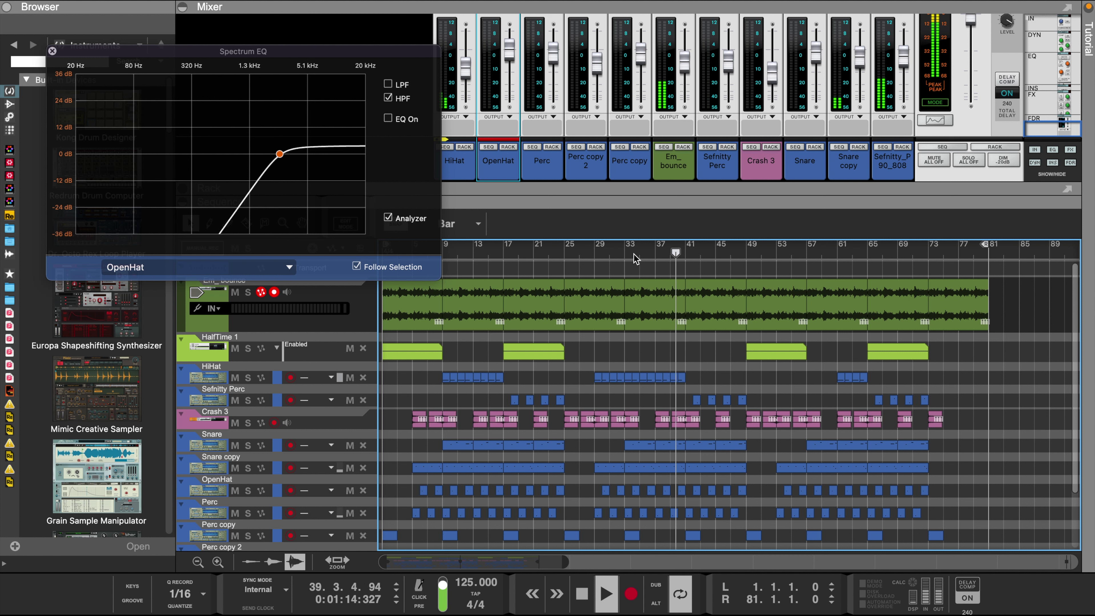
{"action": "left_click_drag", "start_coordinate": [771, 352], "coordinate": [710, 351]}
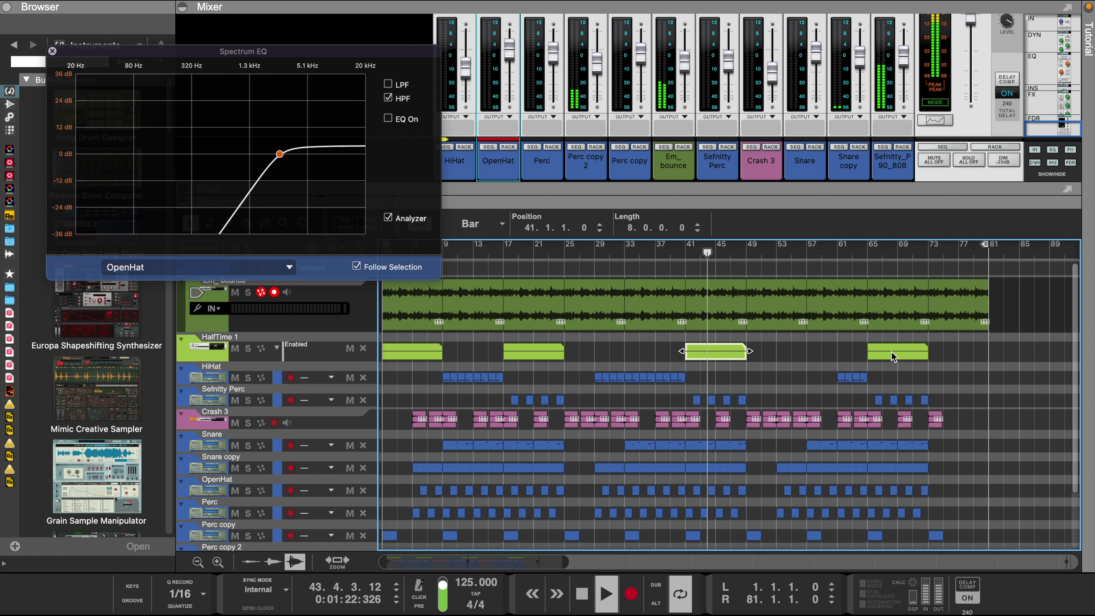
{"action": "left_click_drag", "start_coordinate": [891, 351], "coordinate": [836, 356]}
{"action": "left_click", "coordinate": [892, 380]}
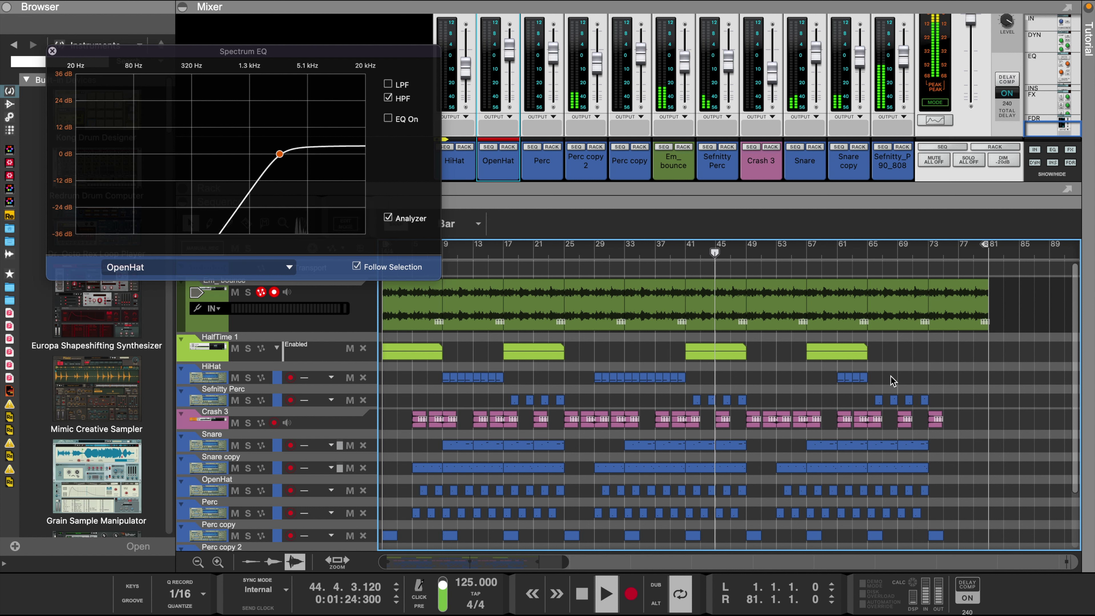